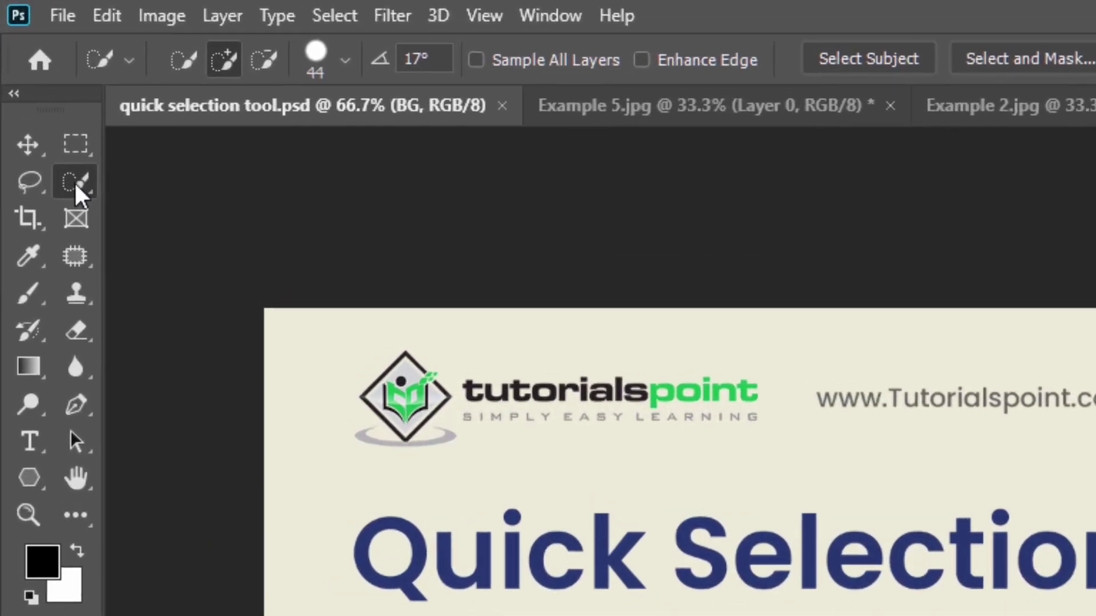
{"action": "right_click", "coordinate": [76, 185]}
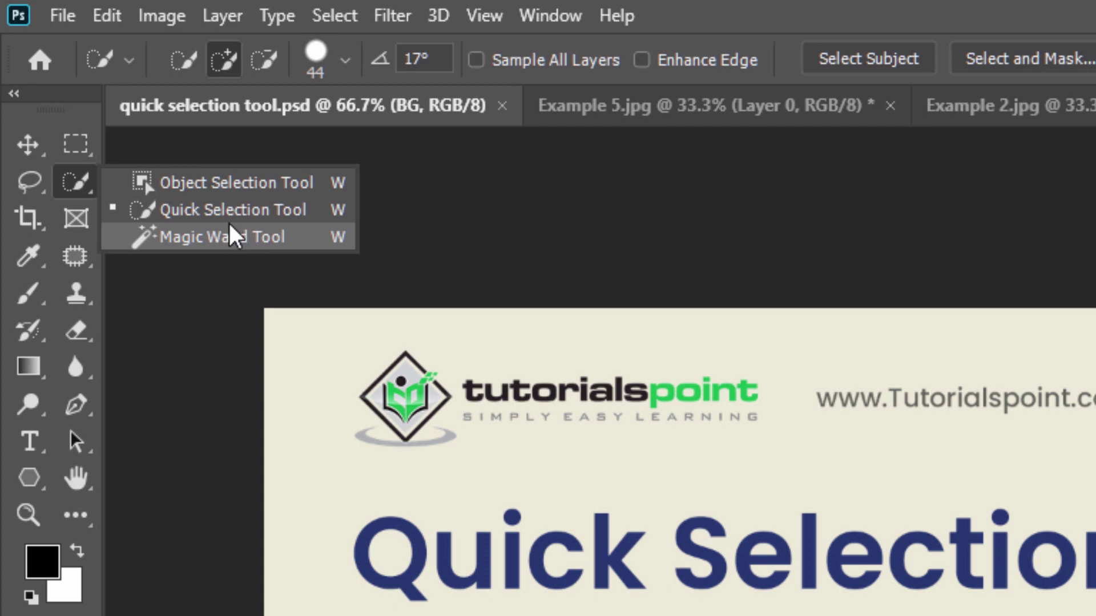
{"action": "left_click", "coordinate": [80, 180]}
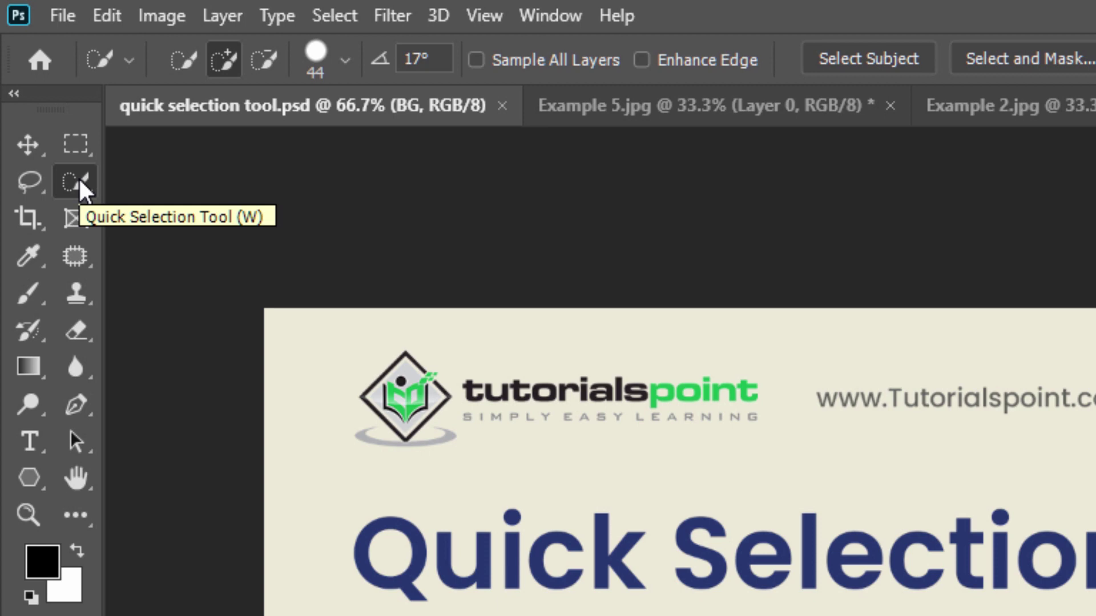
{"action": "right_click", "coordinate": [80, 180]}
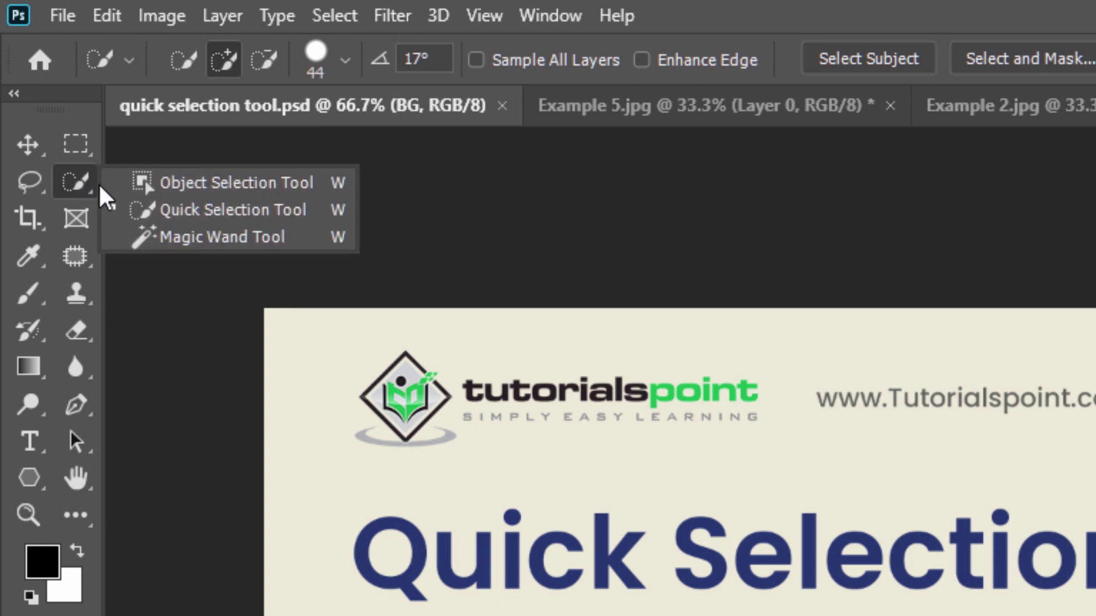
{"action": "left_click", "coordinate": [80, 188]}
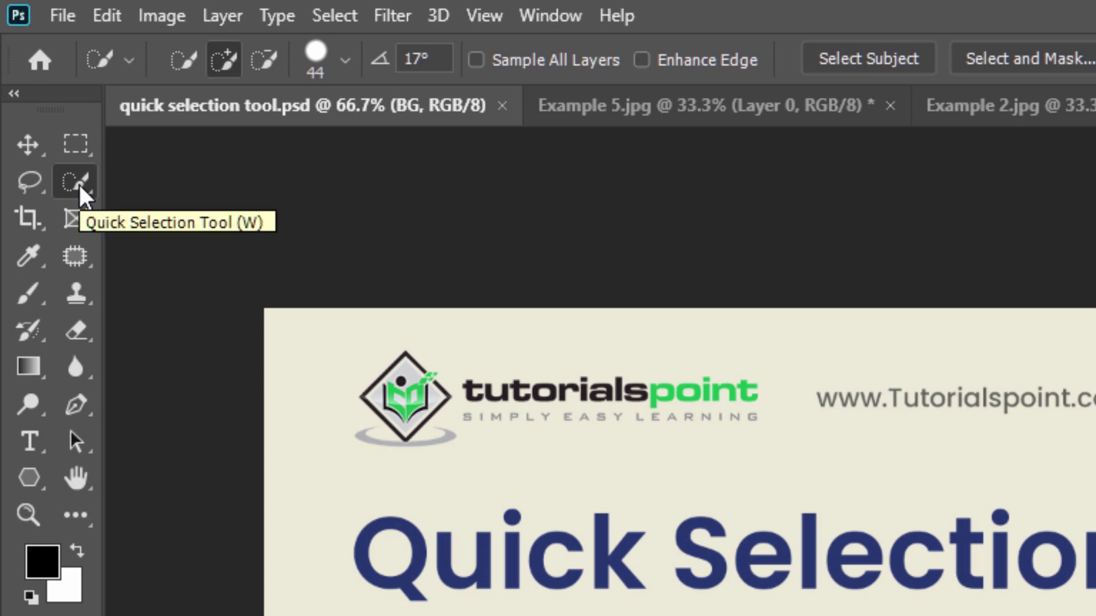
Step: Cycle through the Magic Wand, Object Selection and Quick Selection tools, ending with the Quick Selection Tool active
{"action": "key", "text": "shift+w"}
{"action": "key", "text": "shift+w"}
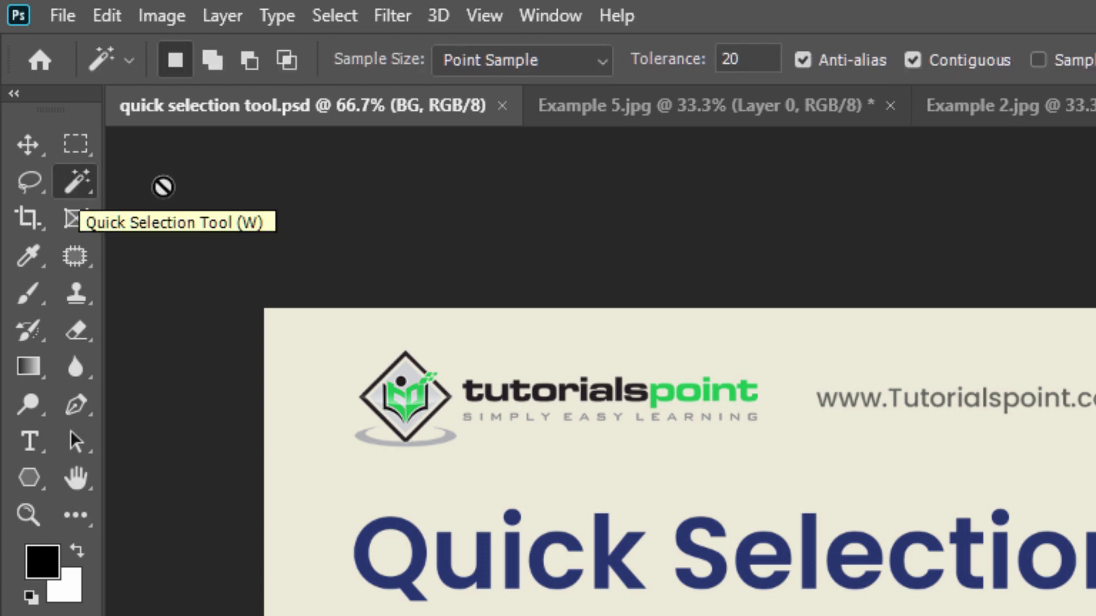
{"action": "key", "text": "shift+w"}
{"action": "key", "text": "shift+w"}
{"action": "key", "text": "shift+w"}
{"action": "key", "text": "shift+w"}
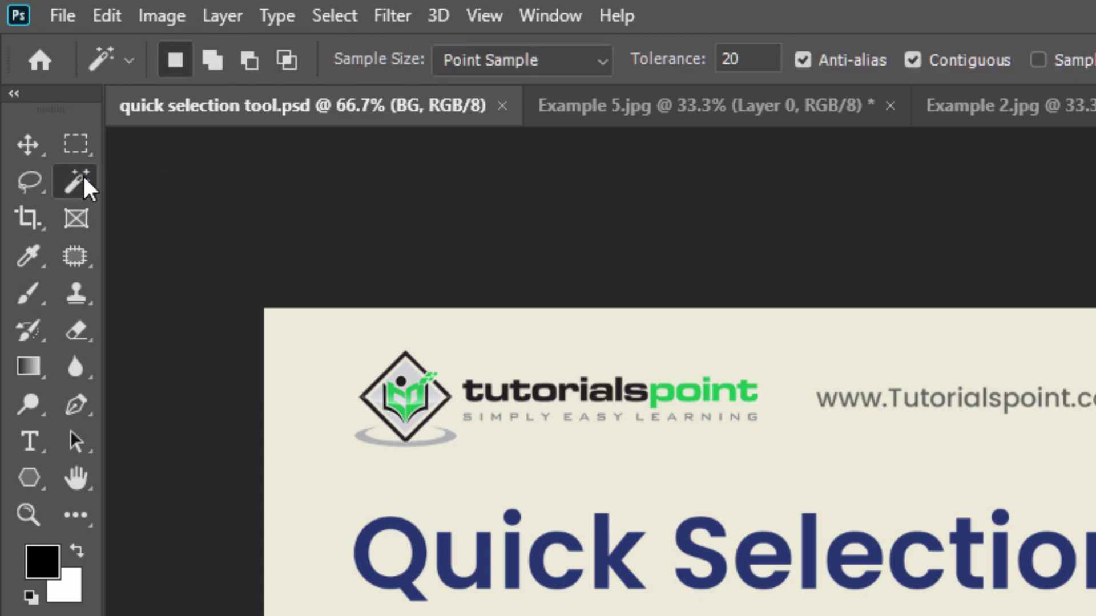
{"action": "key", "text": "shift+w"}
{"action": "key", "text": "shift+w"}
{"action": "key", "text": "shift+w"}
{"action": "key", "text": "shift+w"}
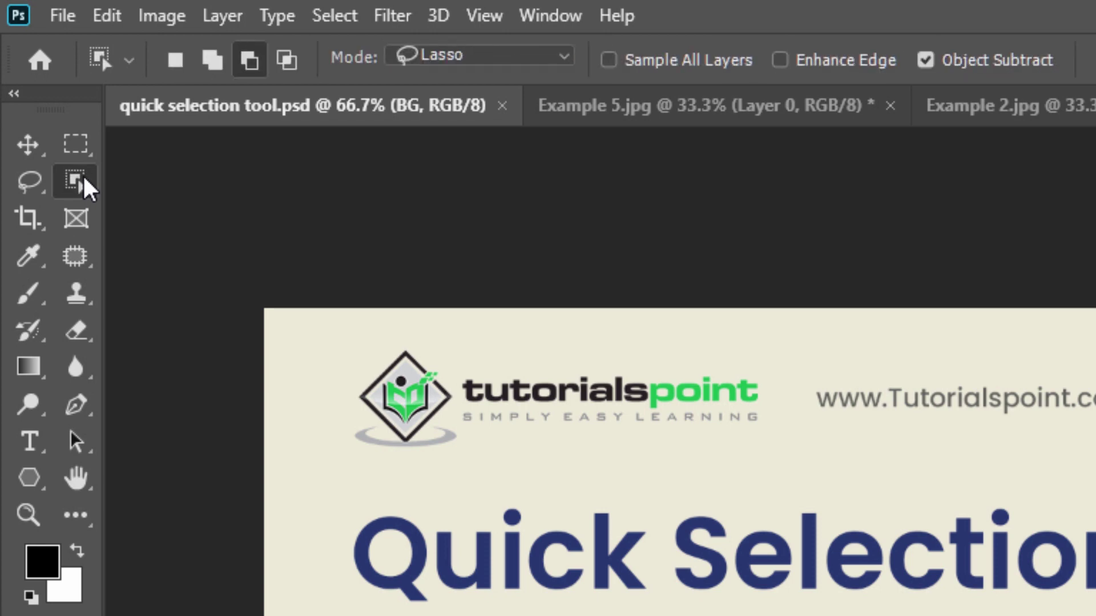
{"action": "key", "text": "shift+w"}
{"action": "key", "text": "shift+w"}
{"action": "key", "text": "shift+w"}
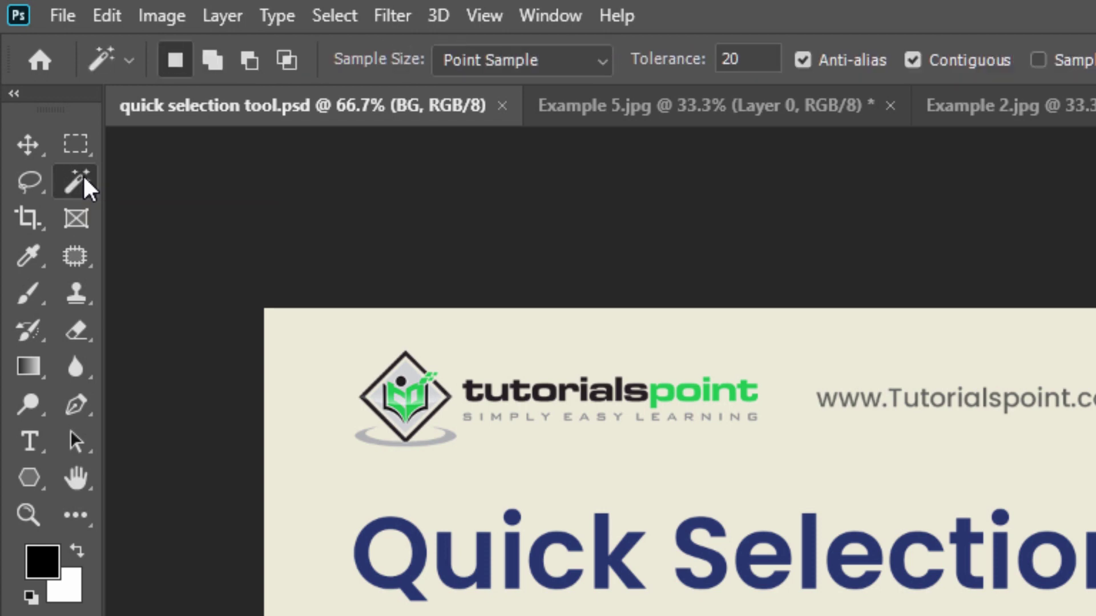
{"action": "right_click", "coordinate": [84, 174]}
{"action": "left_click", "coordinate": [190, 210]}
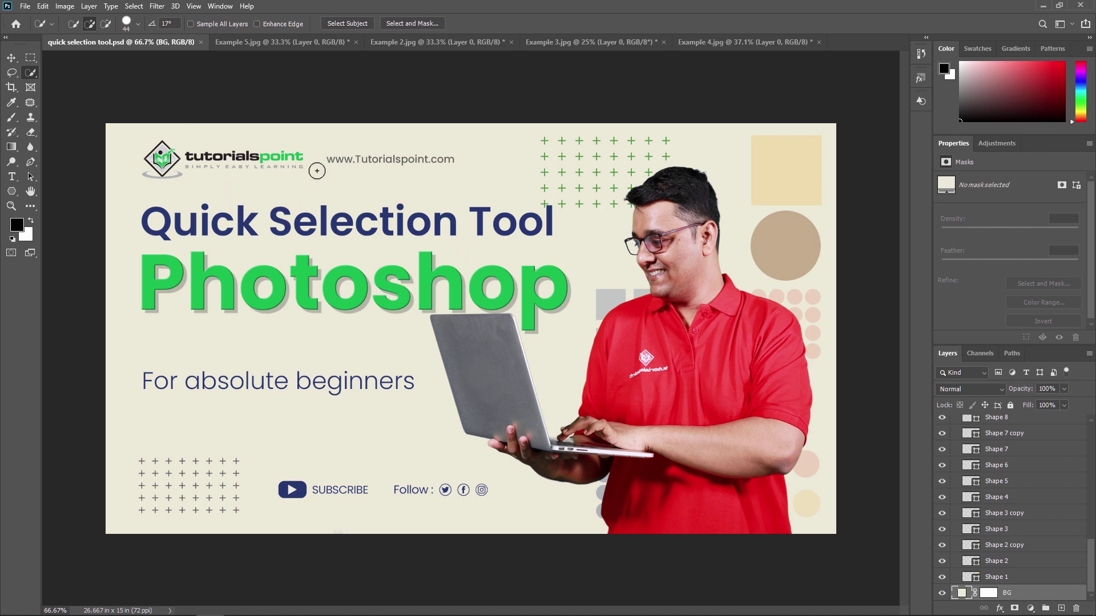
Step: Look through the open images Example 5.jpg, Example 2.jpg, Example 3.jpg and Example 4.jpg, ending on Example 5.jpg
{"action": "left_click", "coordinate": [279, 49]}
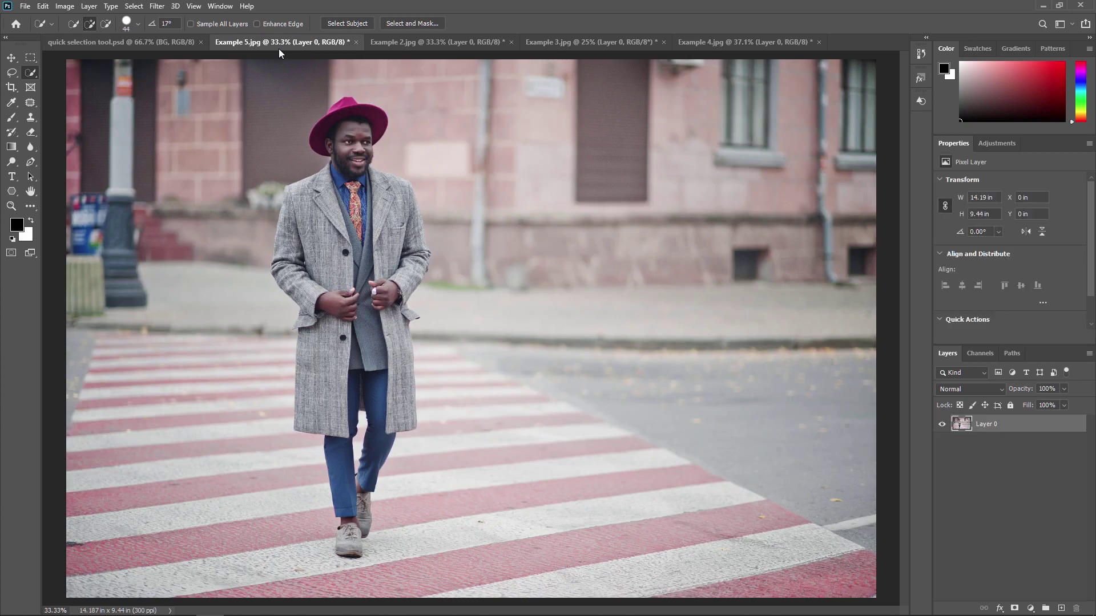
{"action": "left_click", "coordinate": [395, 43]}
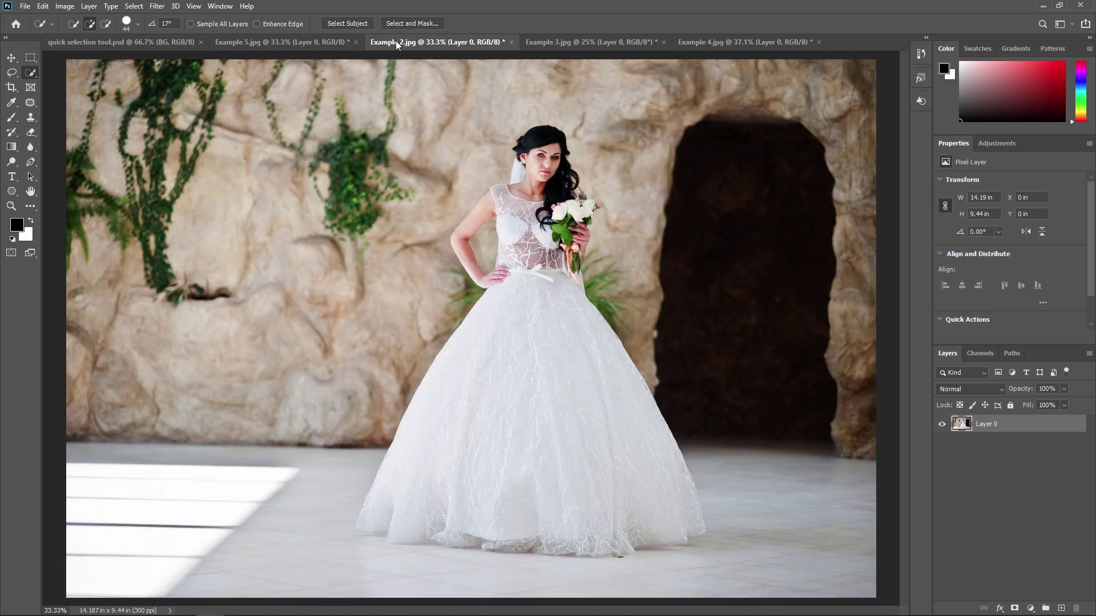
{"action": "left_click", "coordinate": [583, 42]}
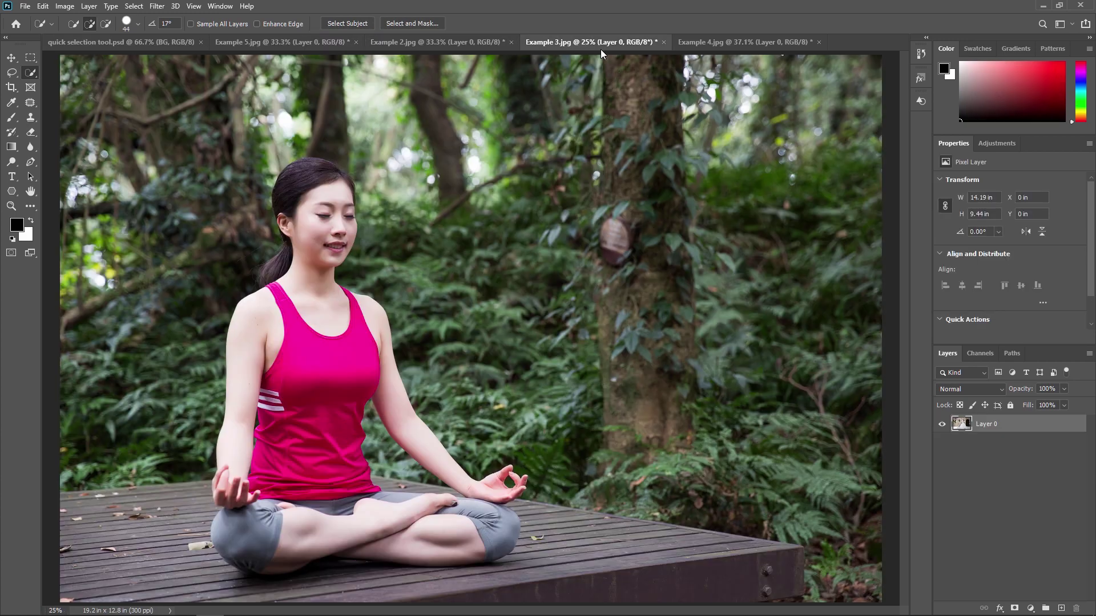
{"action": "left_click", "coordinate": [736, 42]}
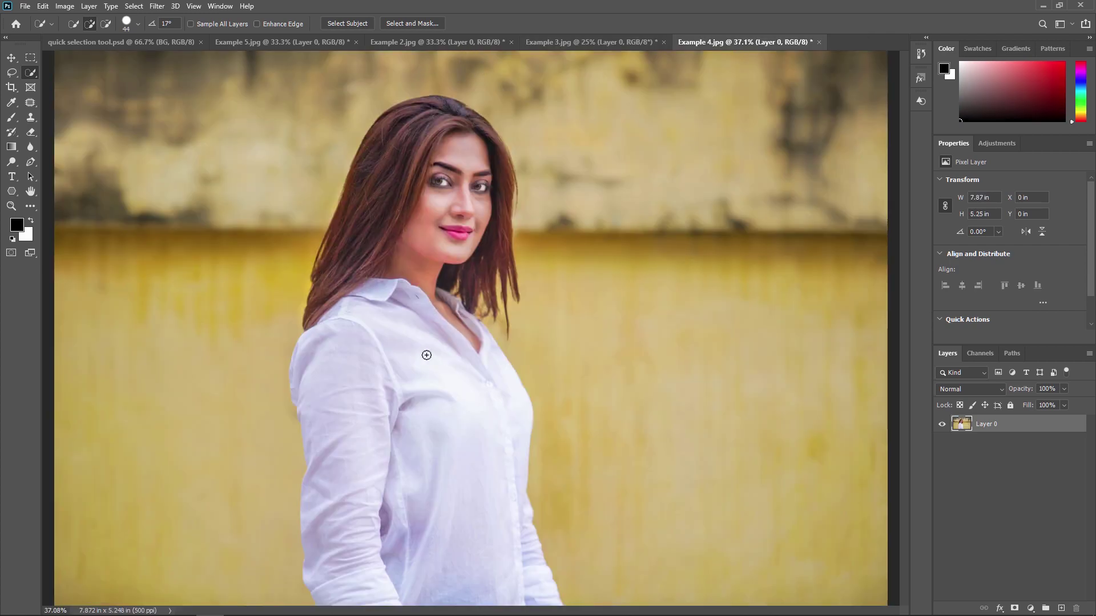
{"action": "left_click", "coordinate": [270, 42]}
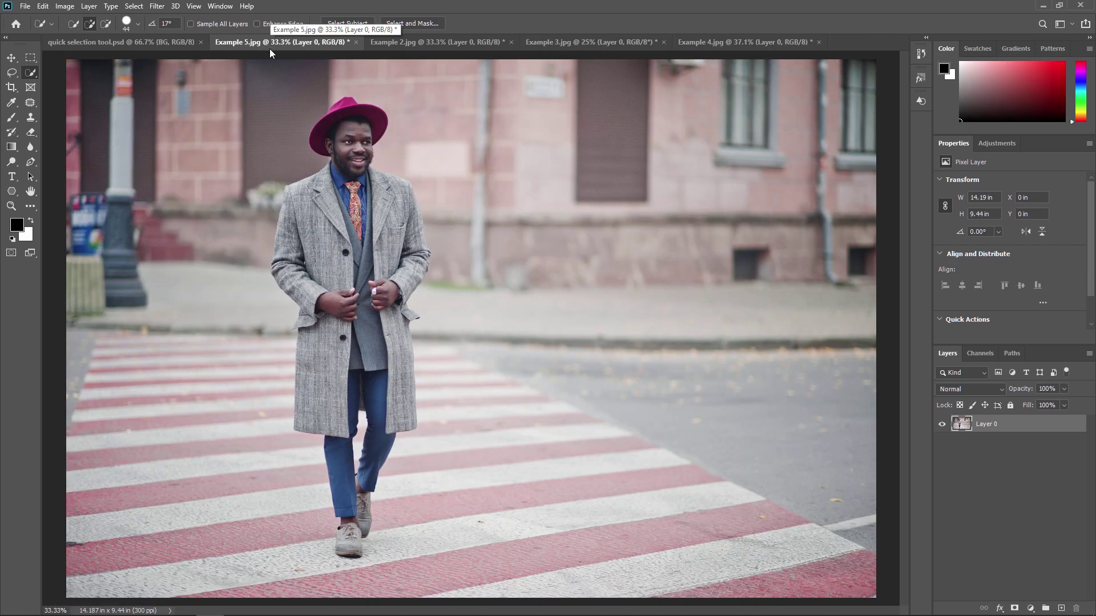
{"action": "left_click", "coordinate": [437, 42]}
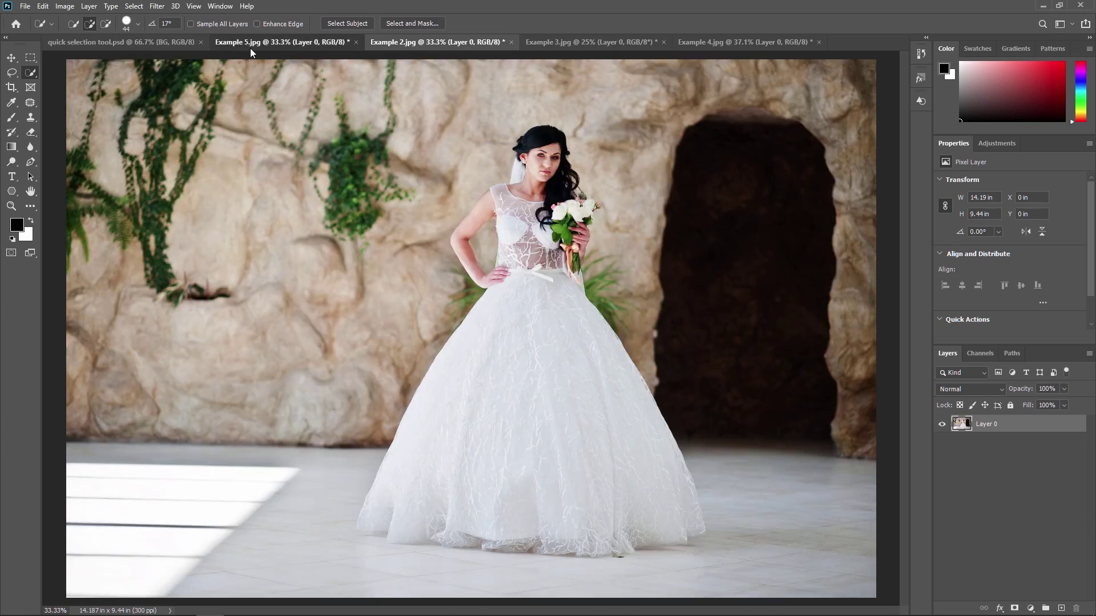
{"action": "left_click", "coordinate": [220, 43]}
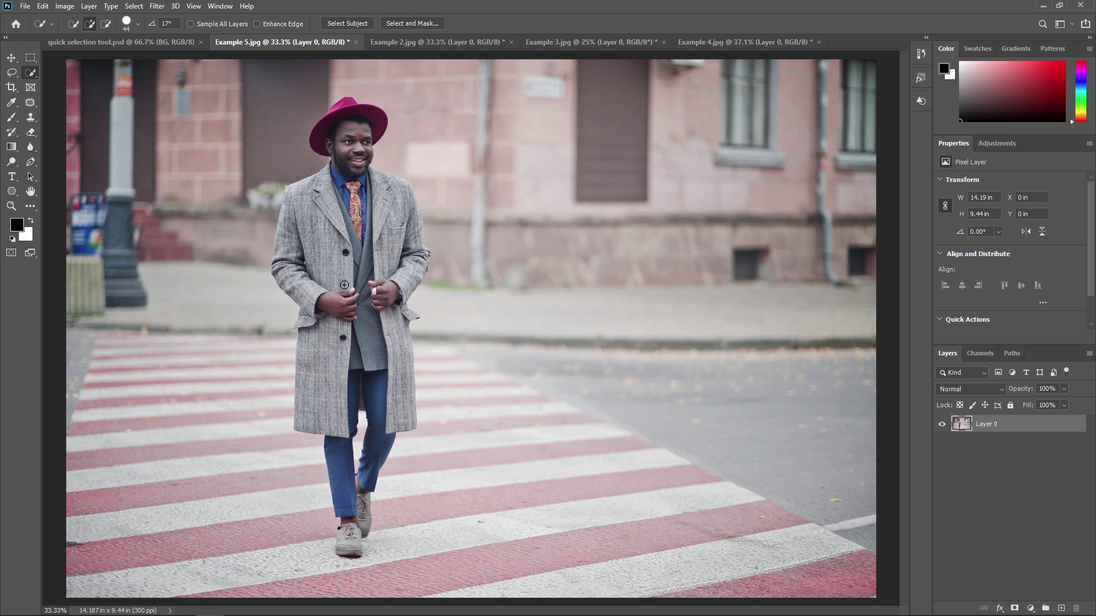
{"action": "scroll", "coordinate": [344, 285], "scroll_direction": "down", "scroll_amount": 2}
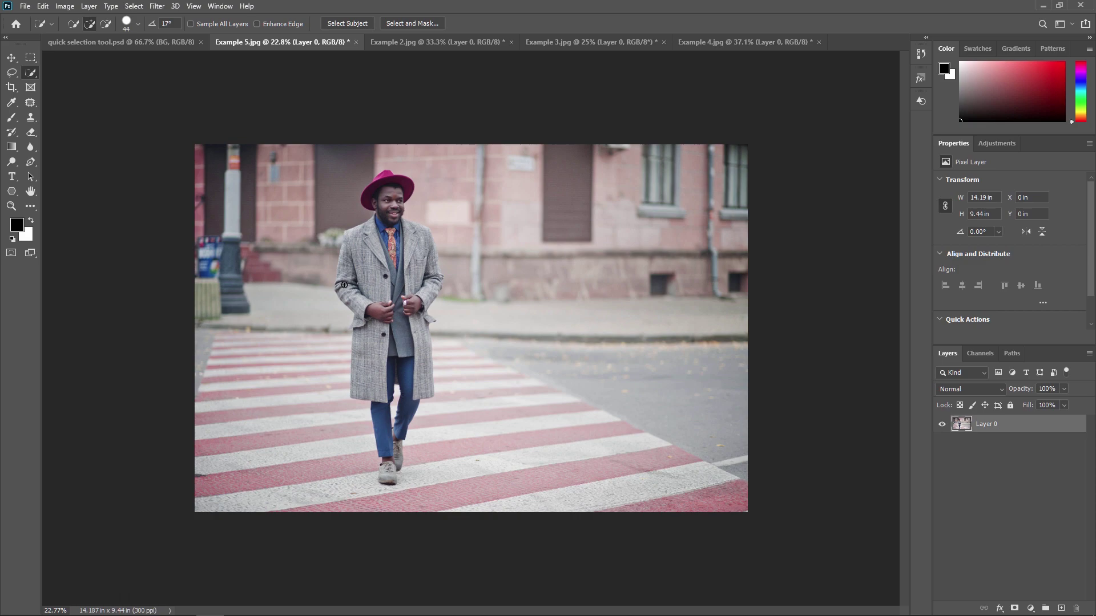
{"action": "scroll", "coordinate": [318, 277], "scroll_direction": "up", "scroll_amount": 2}
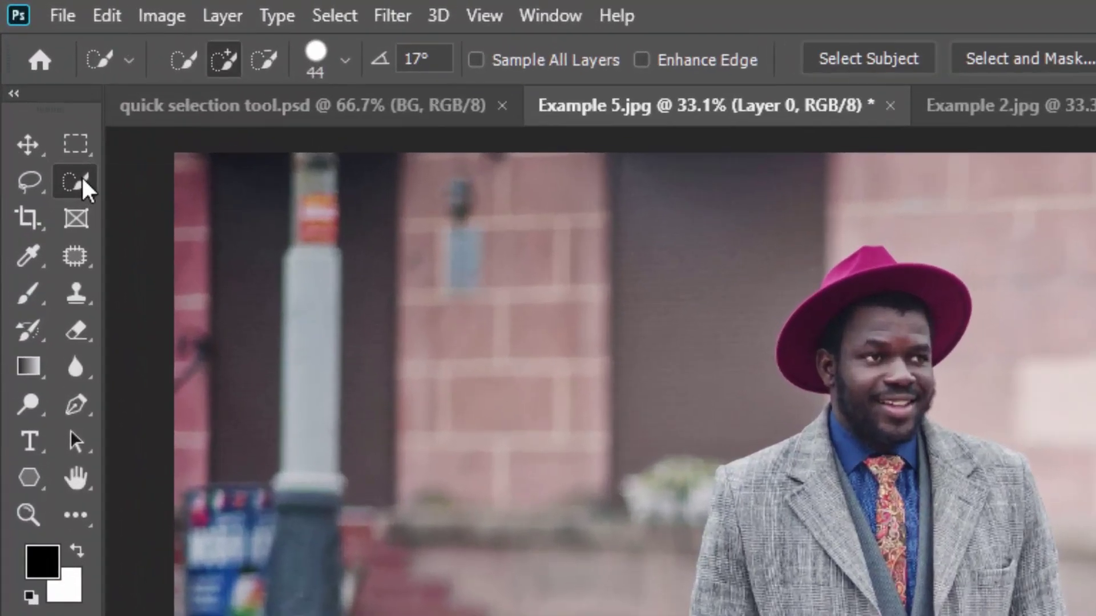
Step: Choose the Quick Selection Tool, try its New selection mode and set it to Add to selection
{"action": "right_click", "coordinate": [54, 127]}
{"action": "left_click", "coordinate": [97, 146]}
{"action": "left_click", "coordinate": [177, 60]}
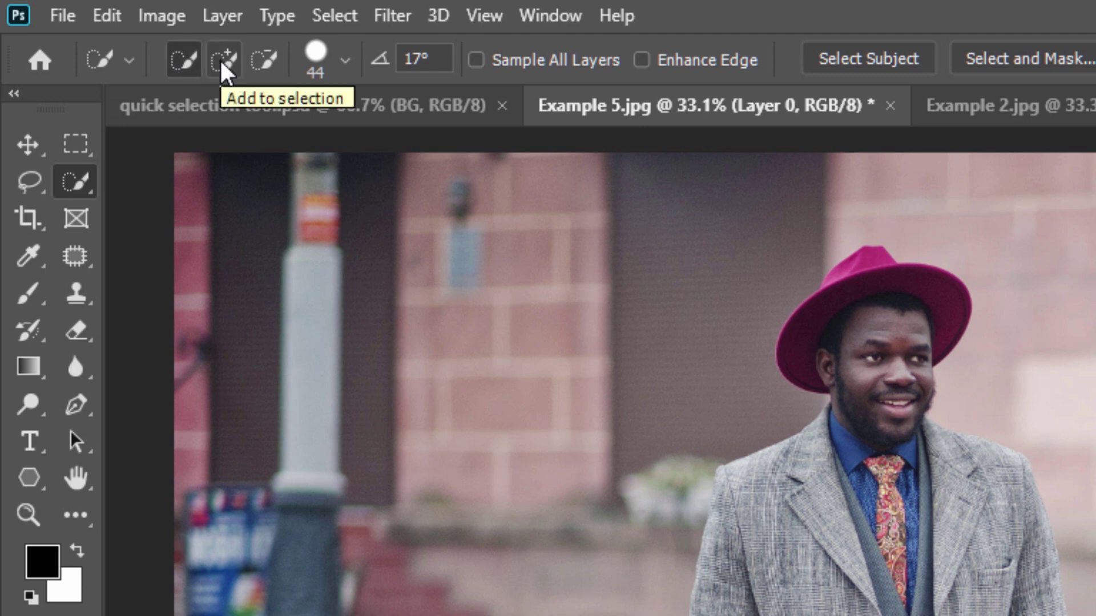
{"action": "left_click", "coordinate": [221, 60]}
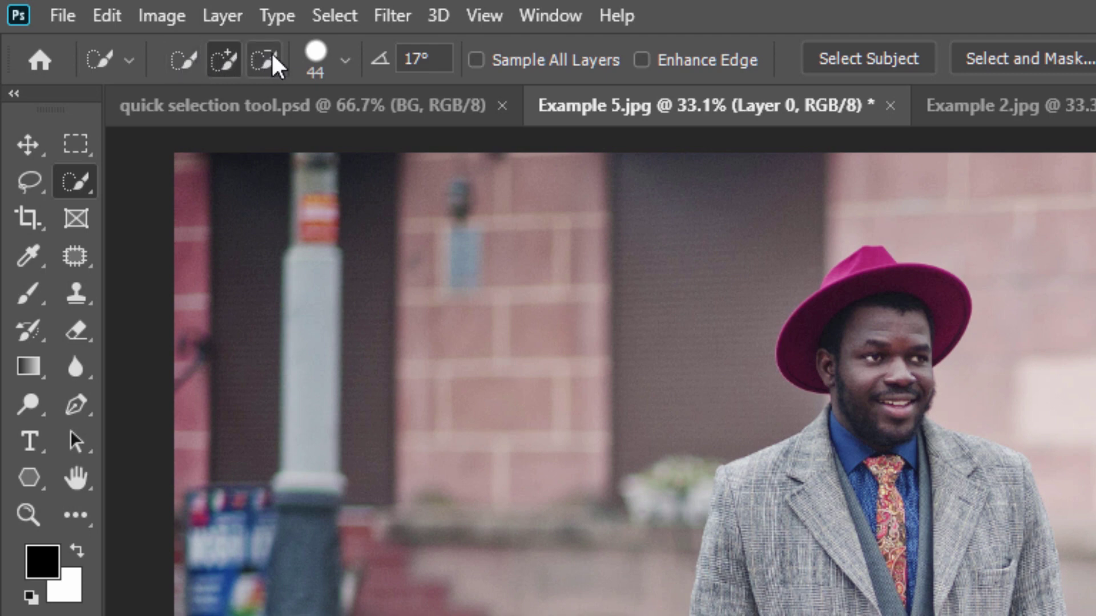
Step: Set the Quick Selection brush size to 15 px
{"action": "left_click", "coordinate": [338, 58]}
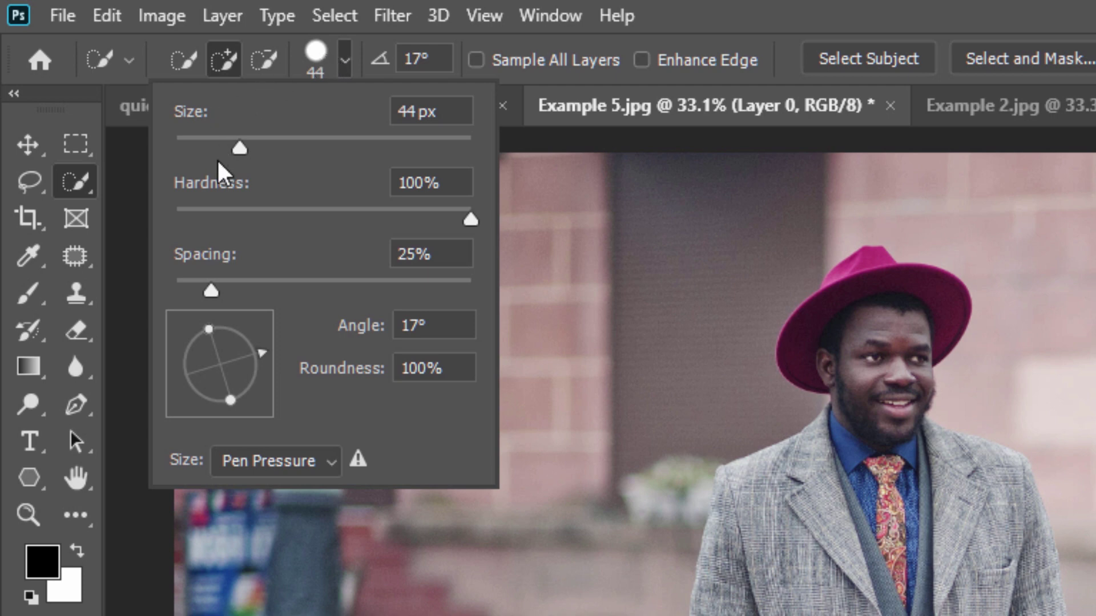
{"action": "mouse_move", "coordinate": [246, 146]}
{"action": "left_mouse_down"}
{"action": "mouse_move", "coordinate": [275, 146]}
{"action": "mouse_move", "coordinate": [230, 145]}
{"action": "left_mouse_up"}
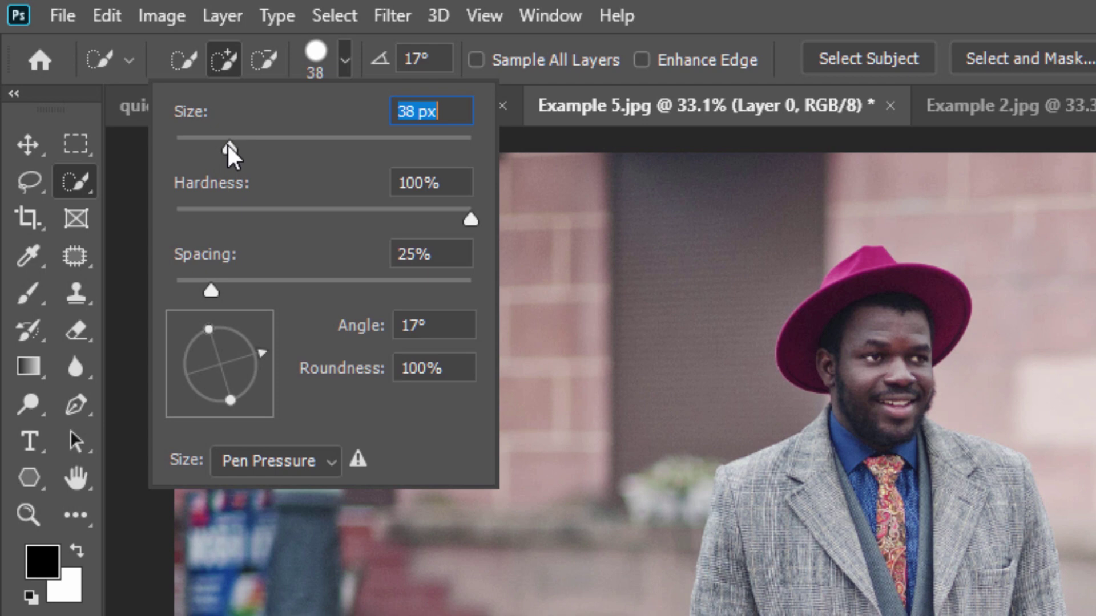
{"action": "left_click_drag", "start_coordinate": [225, 143], "coordinate": [201, 139]}
{"action": "type", "text": "15"}
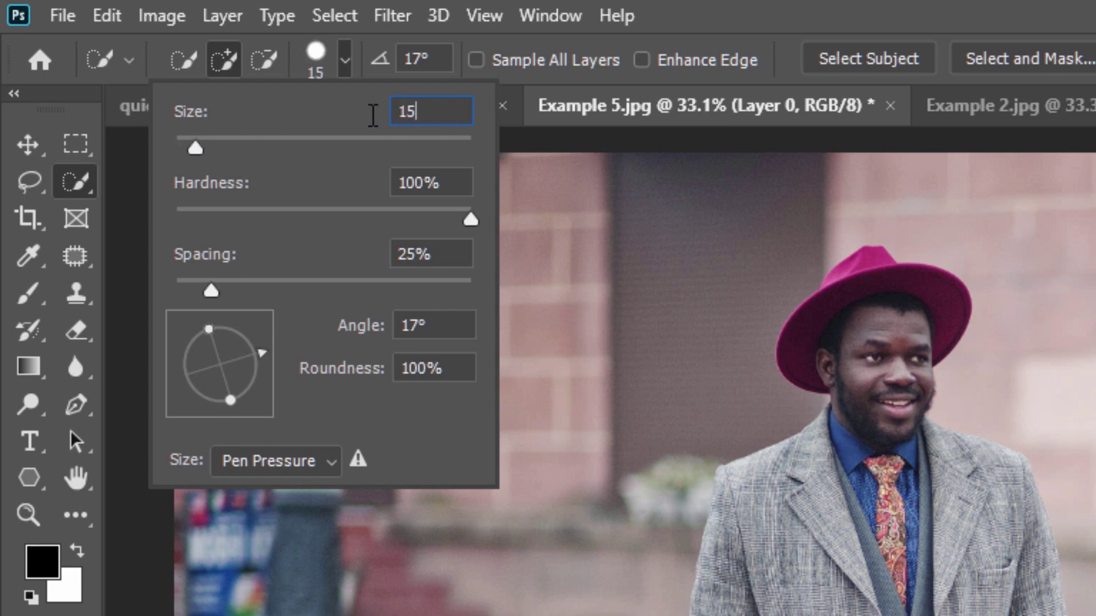
{"action": "key", "text": "Tab"}
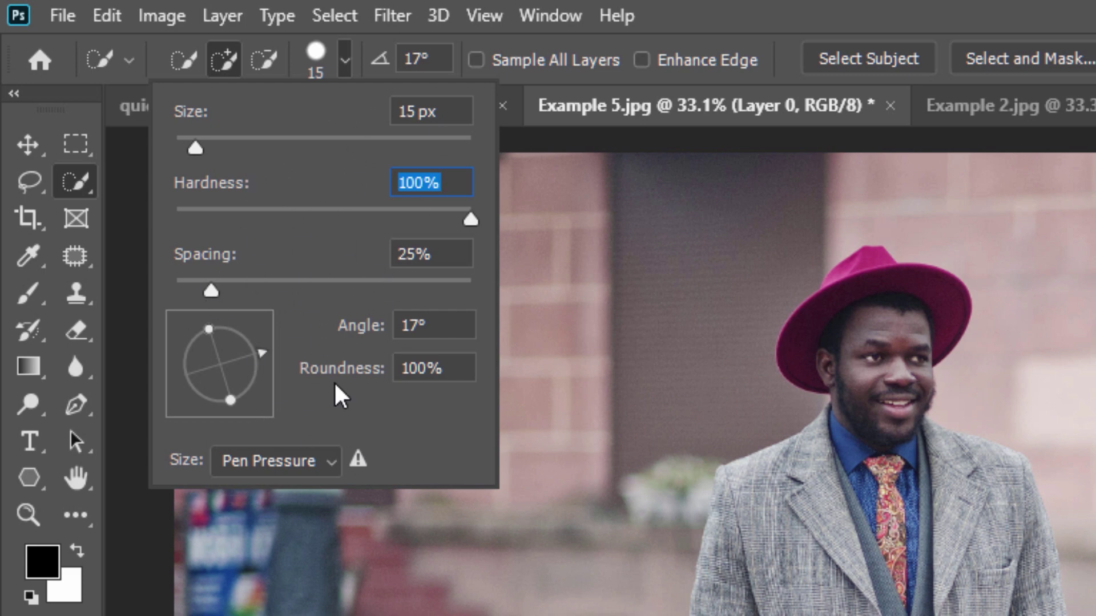
{"action": "left_click", "coordinate": [348, 64]}
{"action": "left_click", "coordinate": [501, 73]}
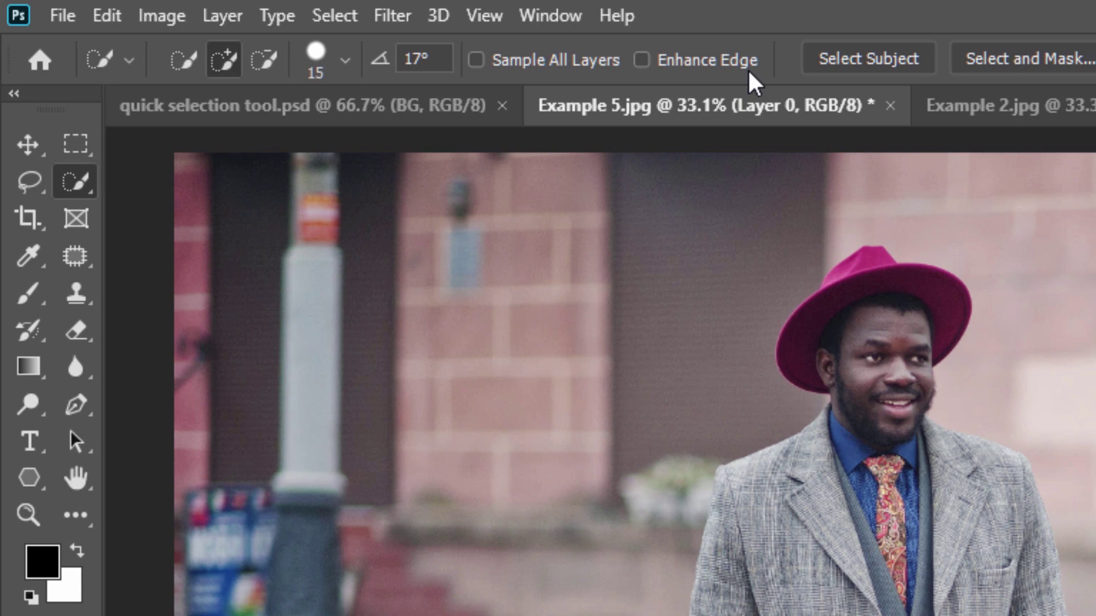
Step: Choose the Quick Selection Tool and set its brush size to 33 px for selecting the man in Example 5.jpg
{"action": "right_click", "coordinate": [79, 179]}
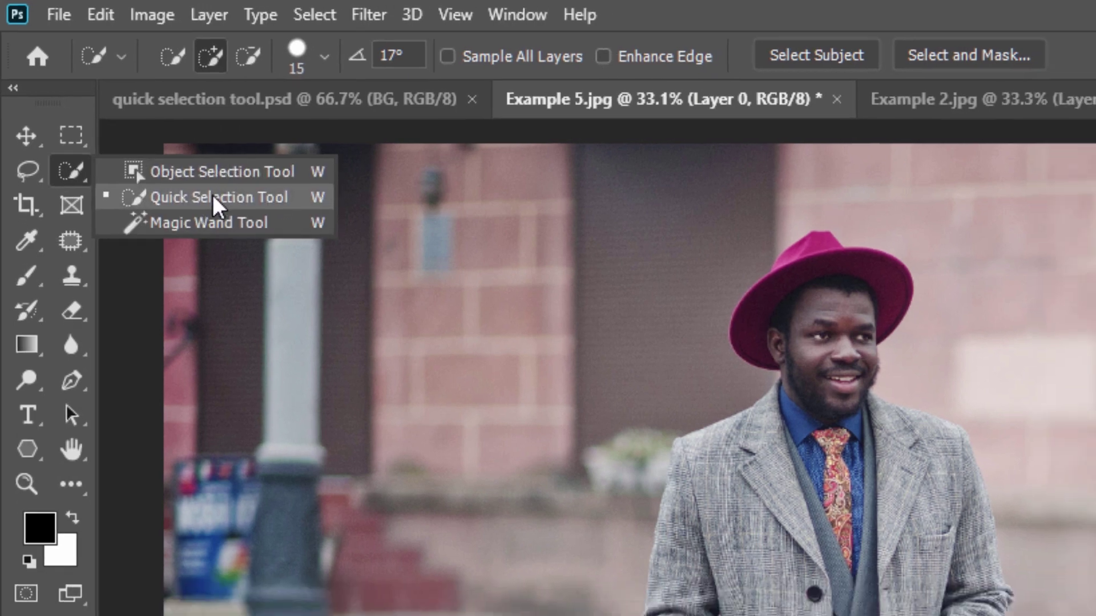
{"action": "left_click", "coordinate": [231, 212]}
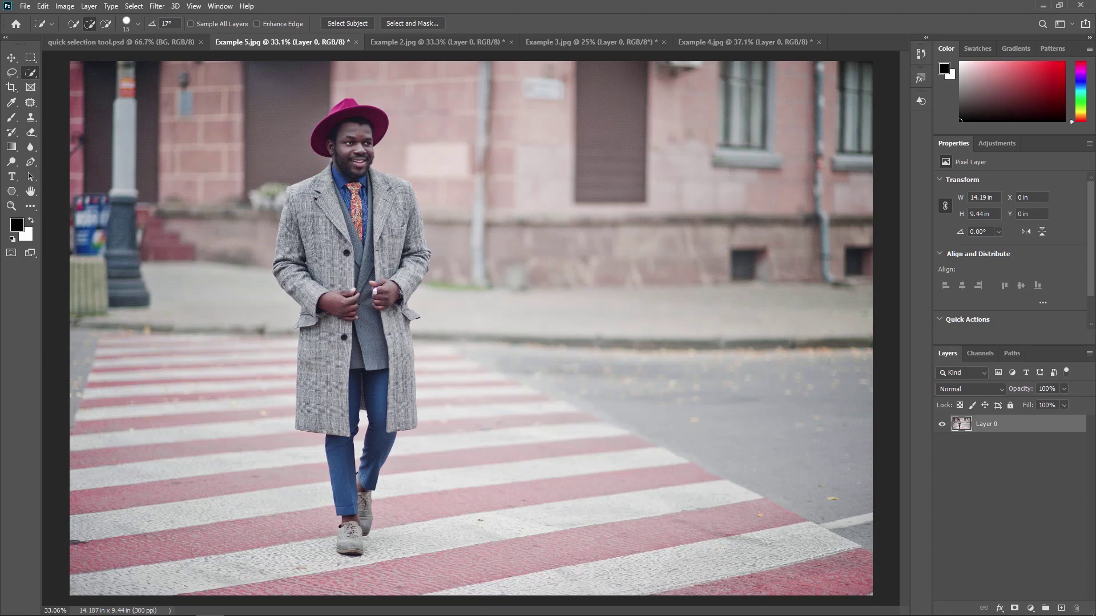
{"action": "scroll", "coordinate": [315, 198], "scroll_direction": "up", "scroll_amount": 2}
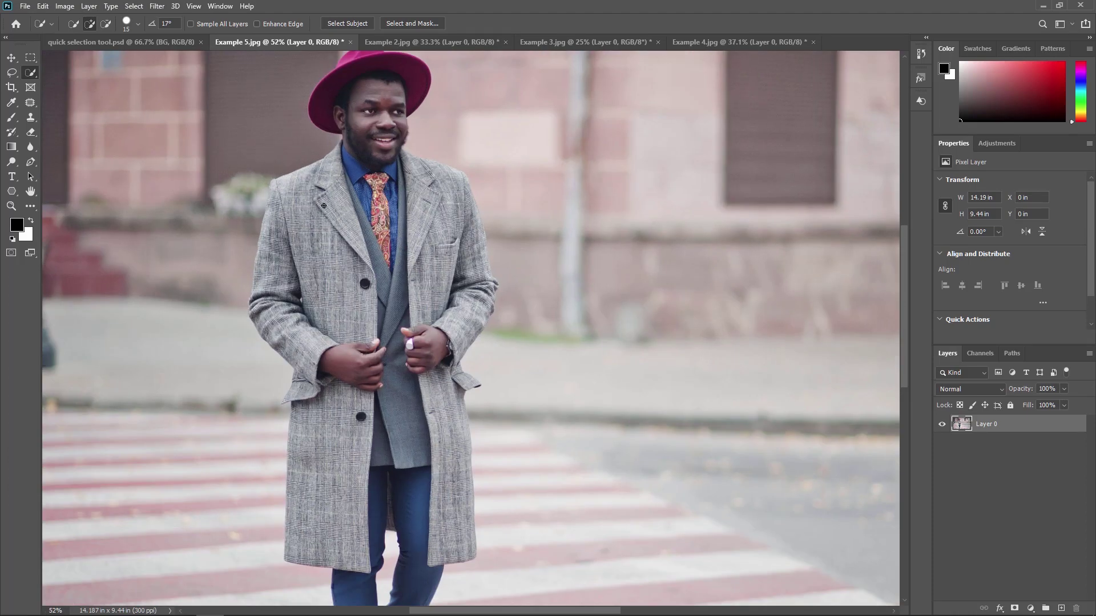
{"action": "left_click", "coordinate": [138, 24]}
{"action": "left_click_drag", "start_coordinate": [80, 61], "coordinate": [90, 60]}
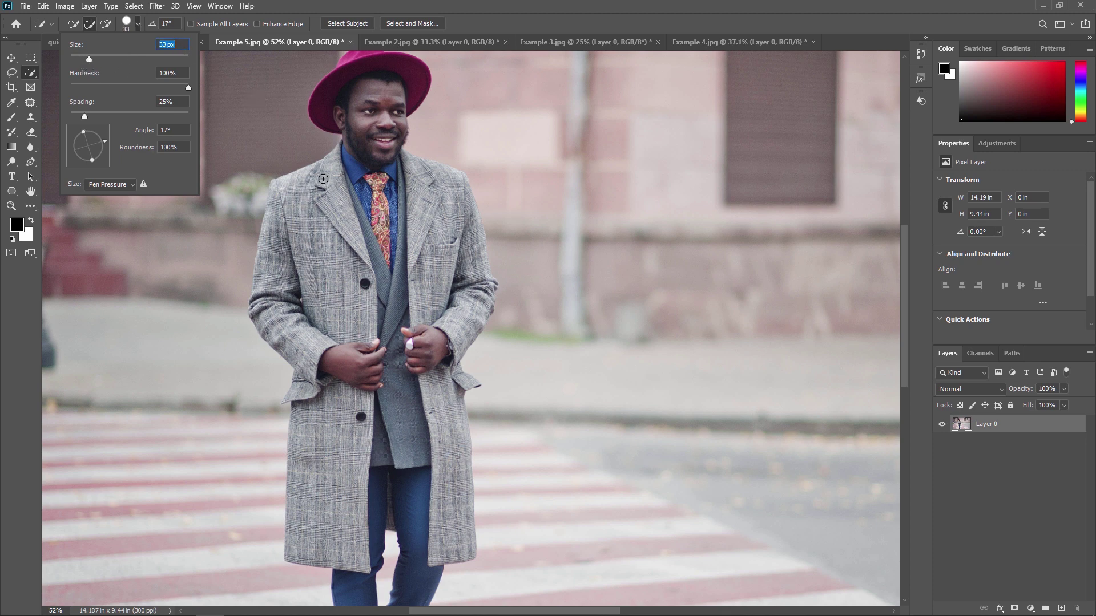
{"action": "left_click", "coordinate": [140, 25]}
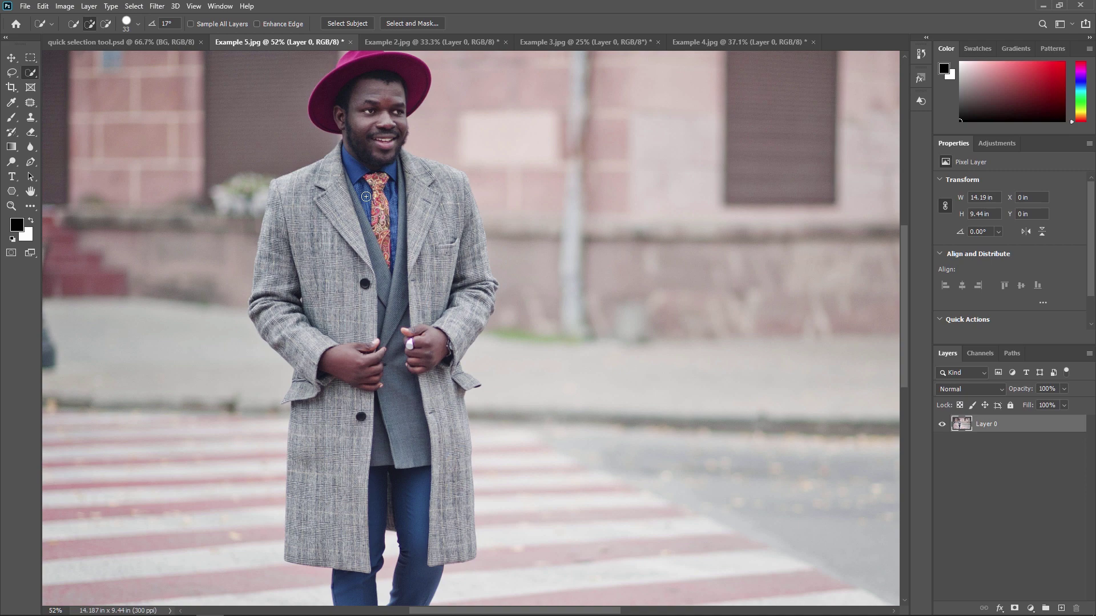
Step: Select the man from hat to shoes with Quick Selection strokes, adding the outer sleeve and shoulder areas of his coat
{"action": "scroll", "coordinate": [364, 194], "scroll_direction": "down", "scroll_amount": 2}
{"action": "mouse_move", "coordinate": [362, 105]}
{"action": "left_mouse_down"}
{"action": "mouse_move", "coordinate": [374, 183]}
{"action": "mouse_move", "coordinate": [336, 225]}
{"action": "mouse_move", "coordinate": [332, 261]}
{"action": "mouse_move", "coordinate": [368, 560]}
{"action": "mouse_move", "coordinate": [388, 400]}
{"action": "mouse_move", "coordinate": [377, 246]}
{"action": "left_mouse_up"}
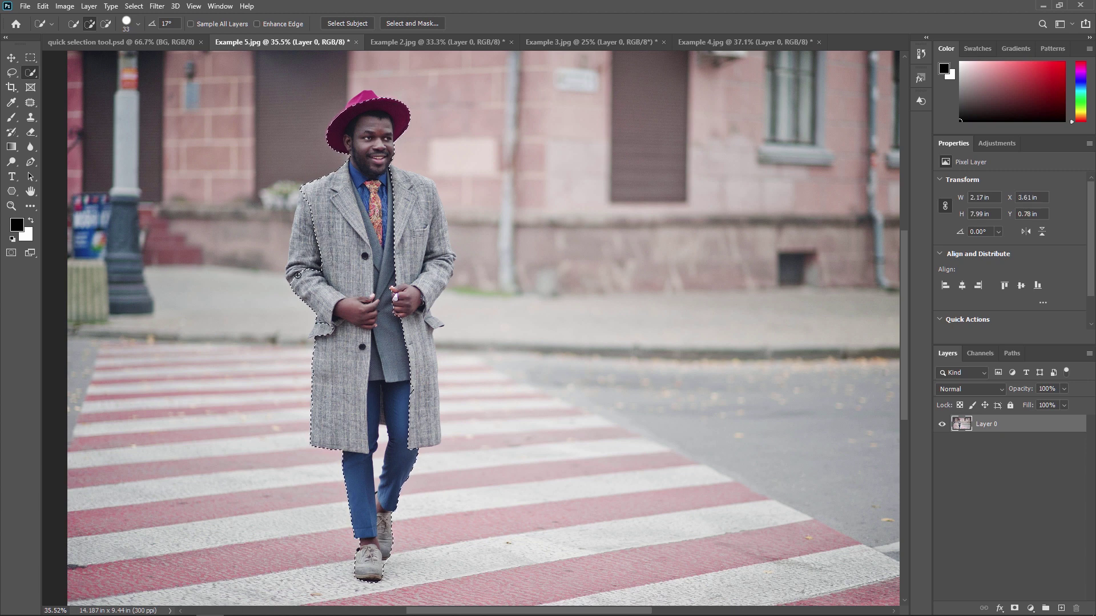
{"action": "left_click_drag", "start_coordinate": [302, 225], "coordinate": [298, 283]}
{"action": "mouse_move", "coordinate": [405, 188]}
{"action": "left_mouse_down"}
{"action": "mouse_move", "coordinate": [433, 285]}
{"action": "mouse_move", "coordinate": [427, 204]}
{"action": "mouse_move", "coordinate": [408, 176]}
{"action": "mouse_move", "coordinate": [433, 185]}
{"action": "left_mouse_up"}
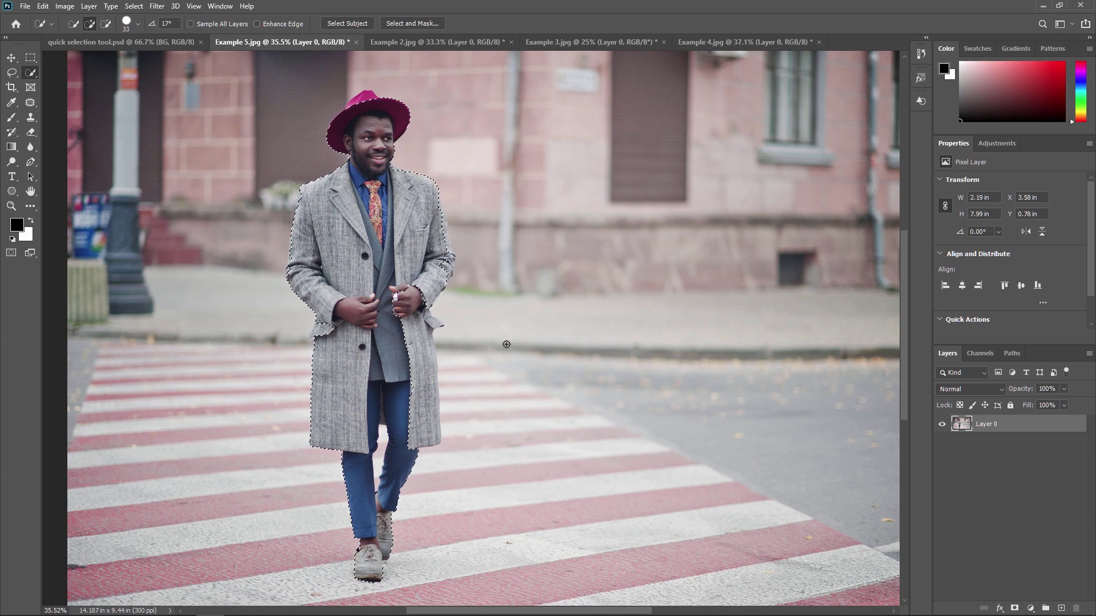
Step: Add the outer edge of the coat sleeve above the hand with the ring to the man's selection
{"action": "scroll", "coordinate": [428, 262], "scroll_direction": "up", "scroll_amount": 3}
{"action": "scroll", "coordinate": [429, 262], "scroll_direction": "up", "scroll_amount": 2}
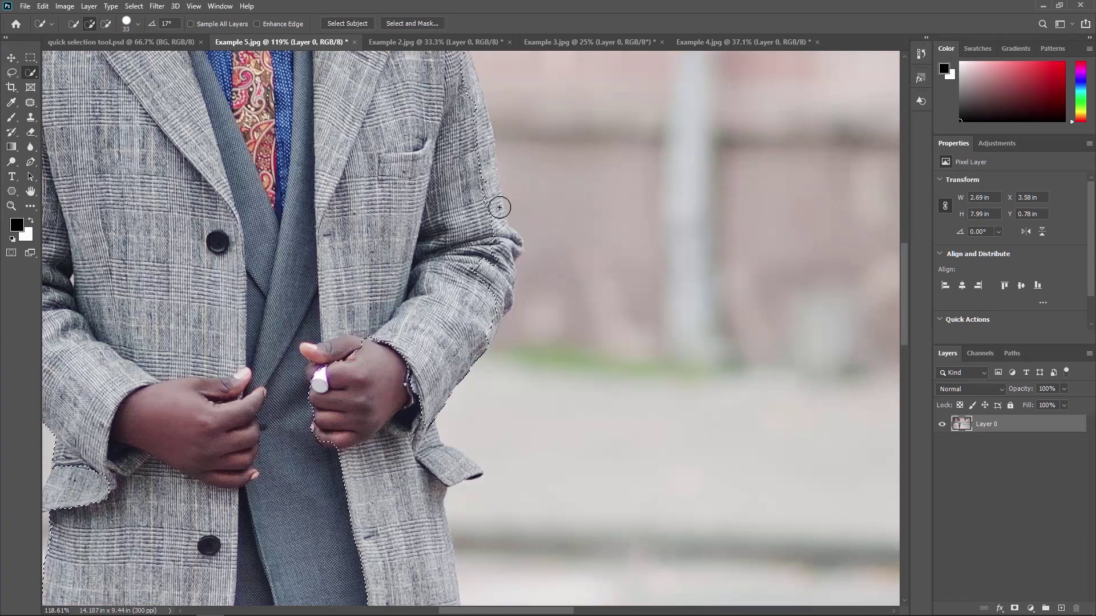
{"action": "mouse_move", "coordinate": [485, 310]}
{"action": "left_mouse_down"}
{"action": "mouse_move", "coordinate": [481, 335]}
{"action": "mouse_move", "coordinate": [485, 279]}
{"action": "mouse_move", "coordinate": [540, 290]}
{"action": "mouse_move", "coordinate": [503, 288]}
{"action": "mouse_move", "coordinate": [481, 256]}
{"action": "mouse_move", "coordinate": [485, 175]}
{"action": "left_mouse_up"}
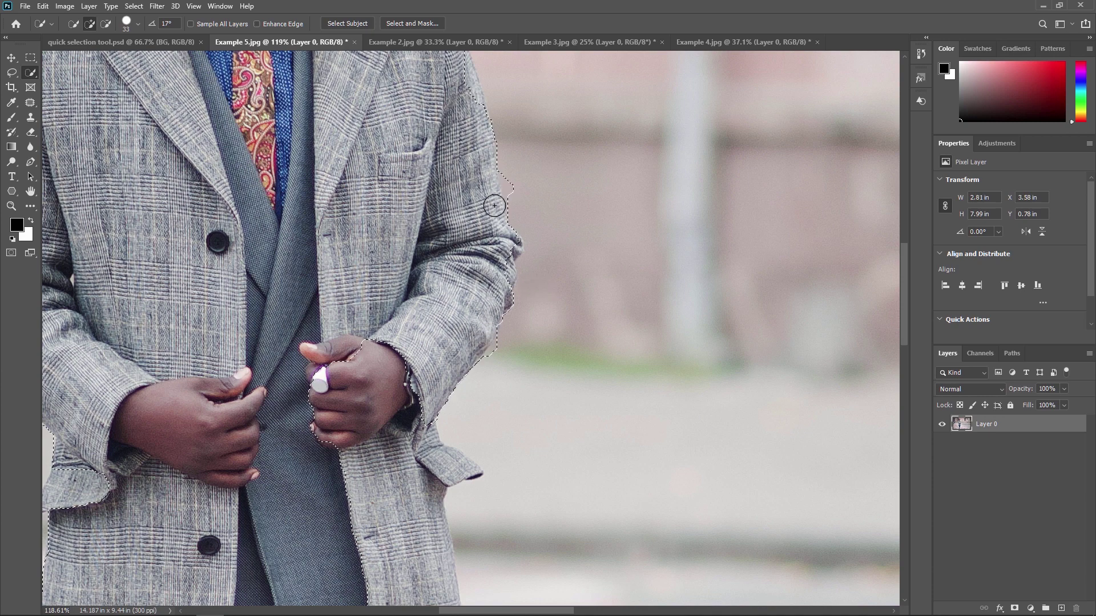
{"action": "scroll", "coordinate": [477, 234], "scroll_direction": "down", "scroll_amount": 3}
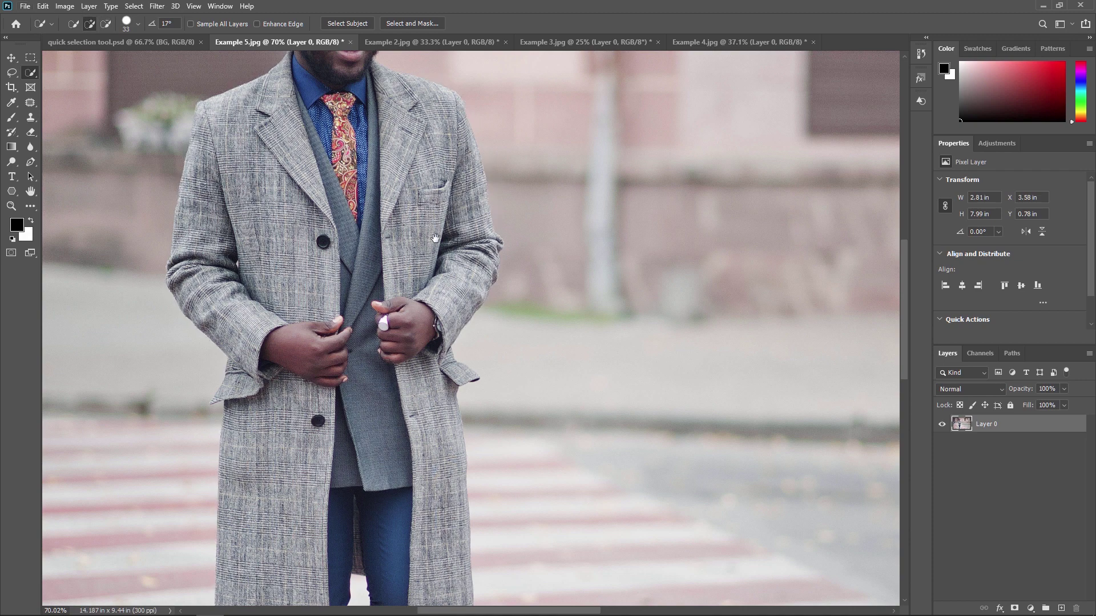
Step: Add the unselected front panel of the coat, from below the hand to the hem, to the man's selection
{"action": "left_click_drag", "start_coordinate": [434, 161], "coordinate": [447, 399]}
{"action": "left_click_drag", "start_coordinate": [380, 571], "coordinate": [453, 246]}
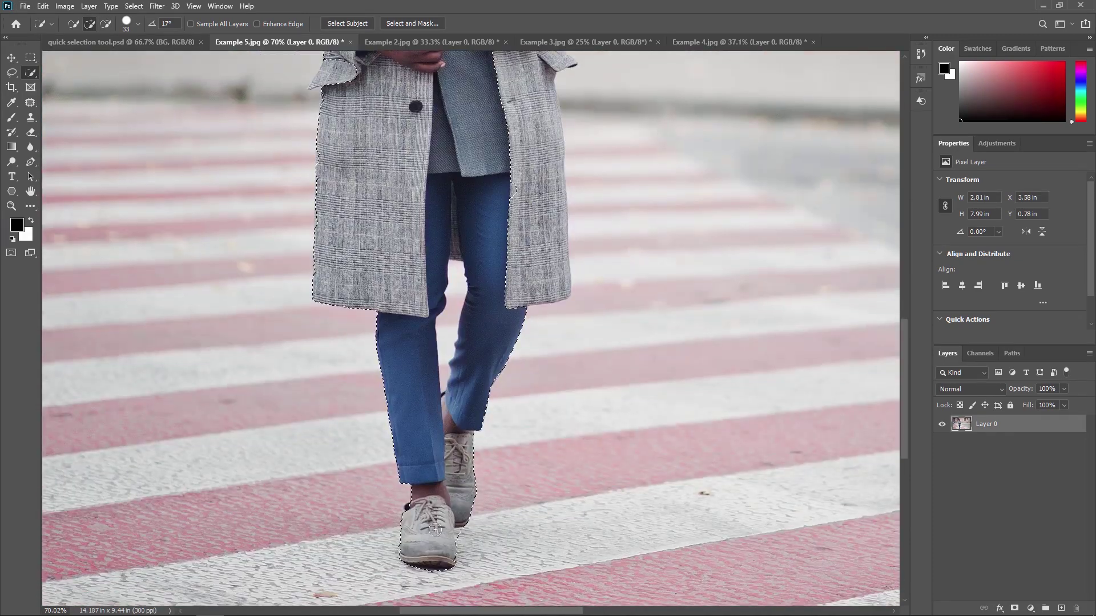
{"action": "scroll", "coordinate": [372, 385], "scroll_direction": "down", "scroll_amount": 4}
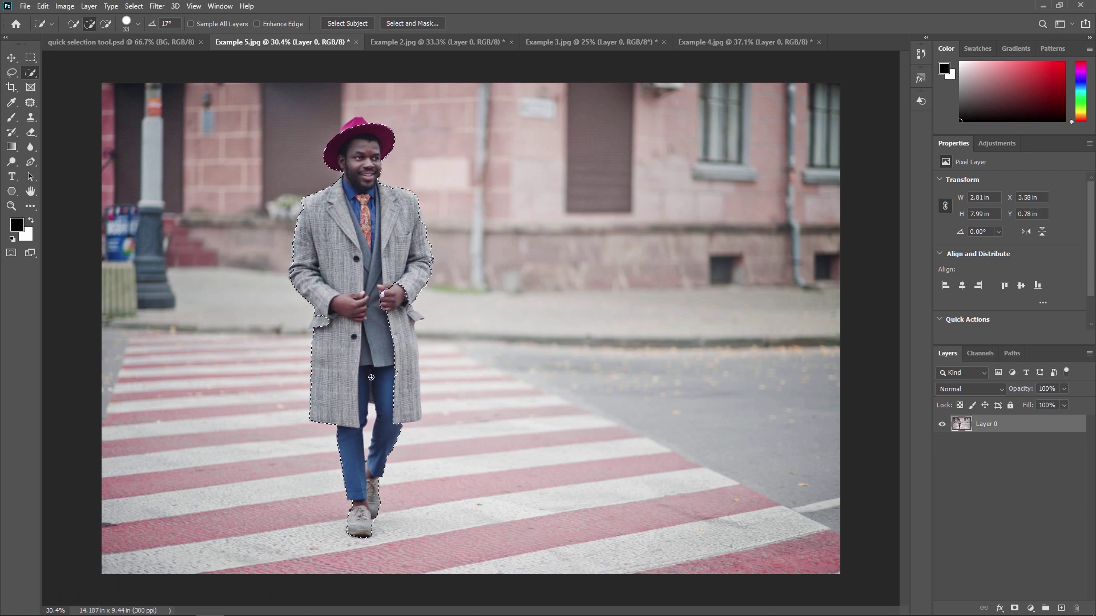
{"action": "left_click", "coordinate": [400, 340]}
{"action": "left_click_drag", "start_coordinate": [400, 341], "coordinate": [411, 403]}
Step: Subtract the background gap between the man's legs from the selection
{"action": "scroll", "coordinate": [363, 370], "scroll_direction": "up", "scroll_amount": 4}
{"action": "scroll", "coordinate": [415, 216], "scroll_direction": "up", "scroll_amount": 3}
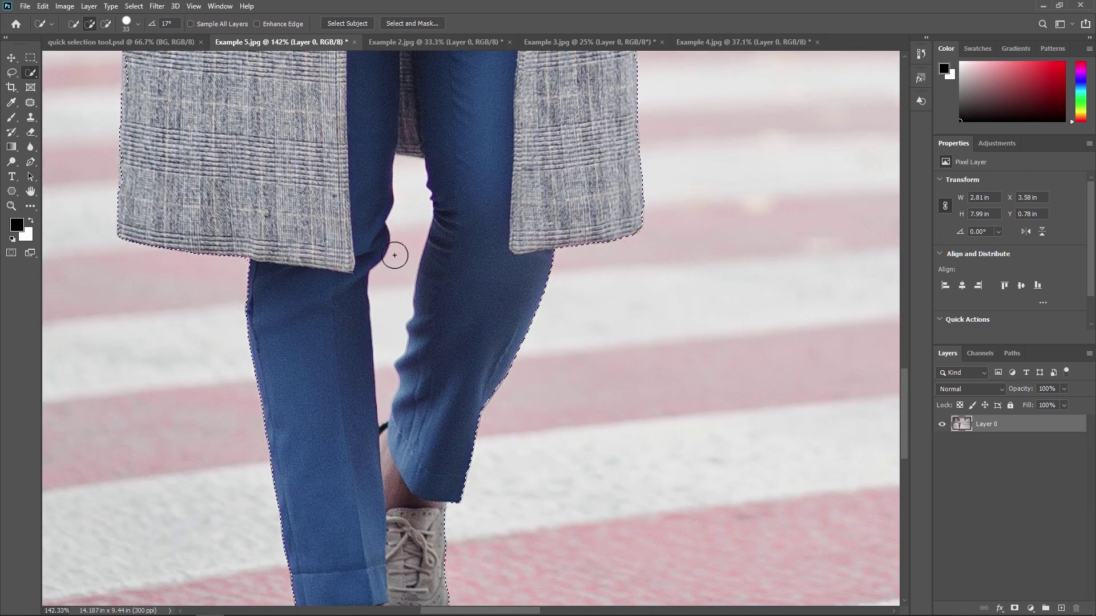
{"action": "key", "text": "alt"}
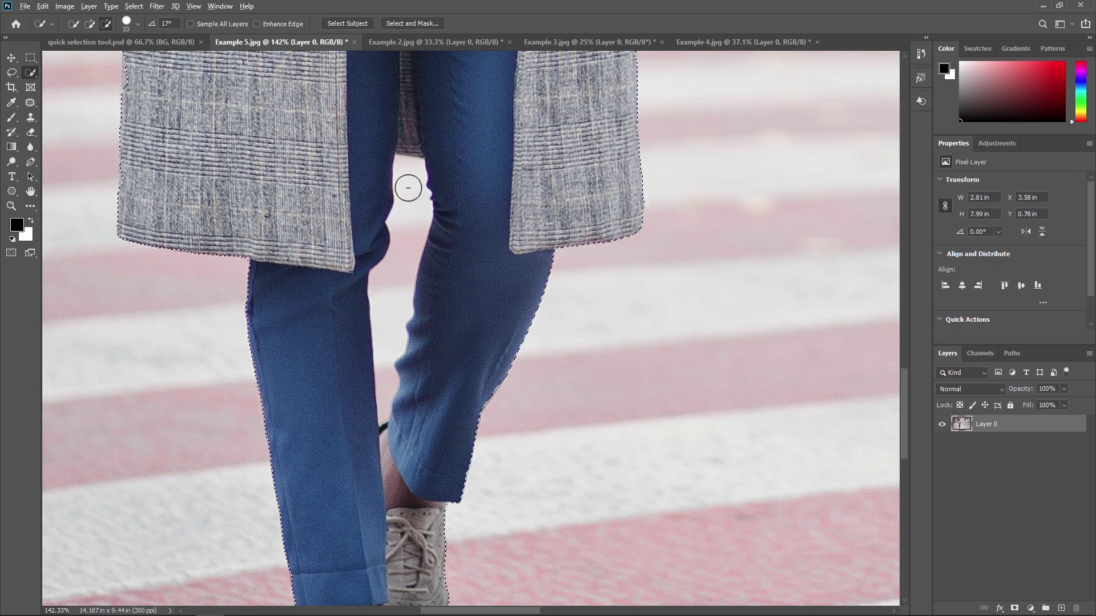
{"action": "mouse_move", "coordinate": [406, 211]}
{"action": "left_mouse_down"}
{"action": "mouse_move", "coordinate": [387, 411]}
{"action": "mouse_move", "coordinate": [418, 194]}
{"action": "mouse_move", "coordinate": [411, 252]}
{"action": "left_mouse_up"}
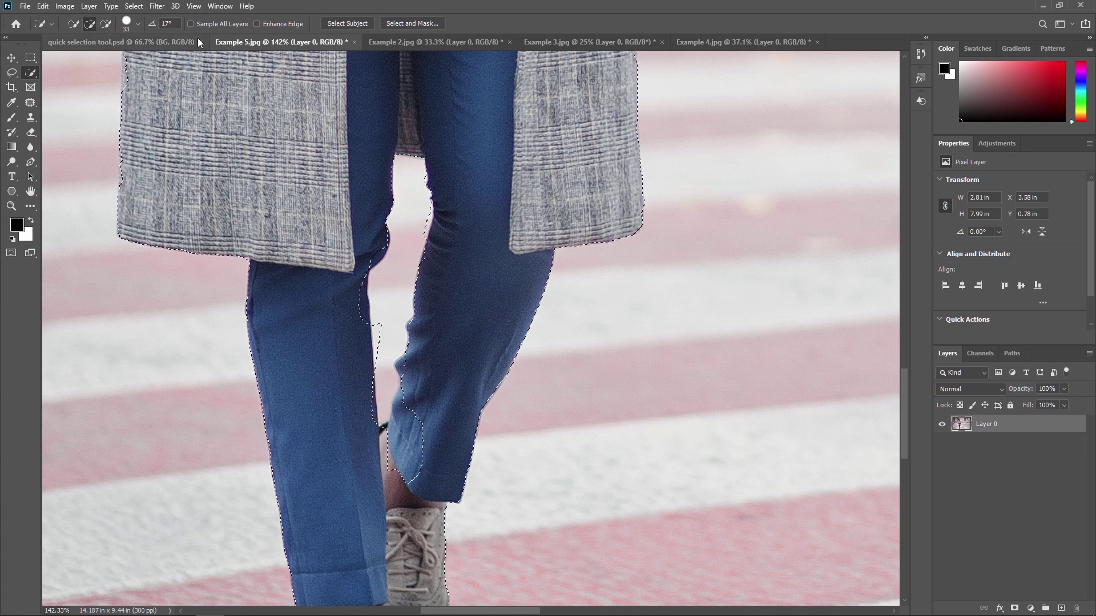
Step: Set the brush size to 18 px and refine the selection along both inner trouser edges, adding missed fabric and subtracting leftover background
{"action": "left_click", "coordinate": [137, 26]}
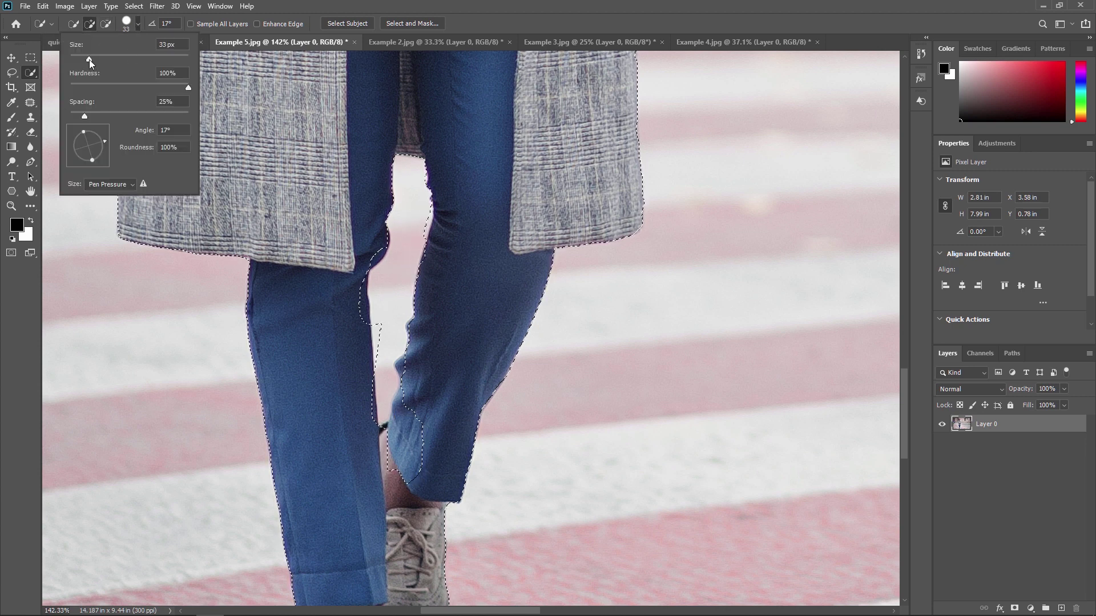
{"action": "left_click_drag", "start_coordinate": [82, 60], "coordinate": [80, 59]}
{"action": "mouse_move", "coordinate": [378, 226]}
{"action": "left_mouse_down"}
{"action": "mouse_move", "coordinate": [360, 263]}
{"action": "mouse_move", "coordinate": [353, 326]}
{"action": "left_mouse_up"}
{"action": "mouse_move", "coordinate": [399, 451]}
{"action": "left_mouse_down"}
{"action": "mouse_move", "coordinate": [417, 384]}
{"action": "mouse_move", "coordinate": [407, 414]}
{"action": "left_mouse_up"}
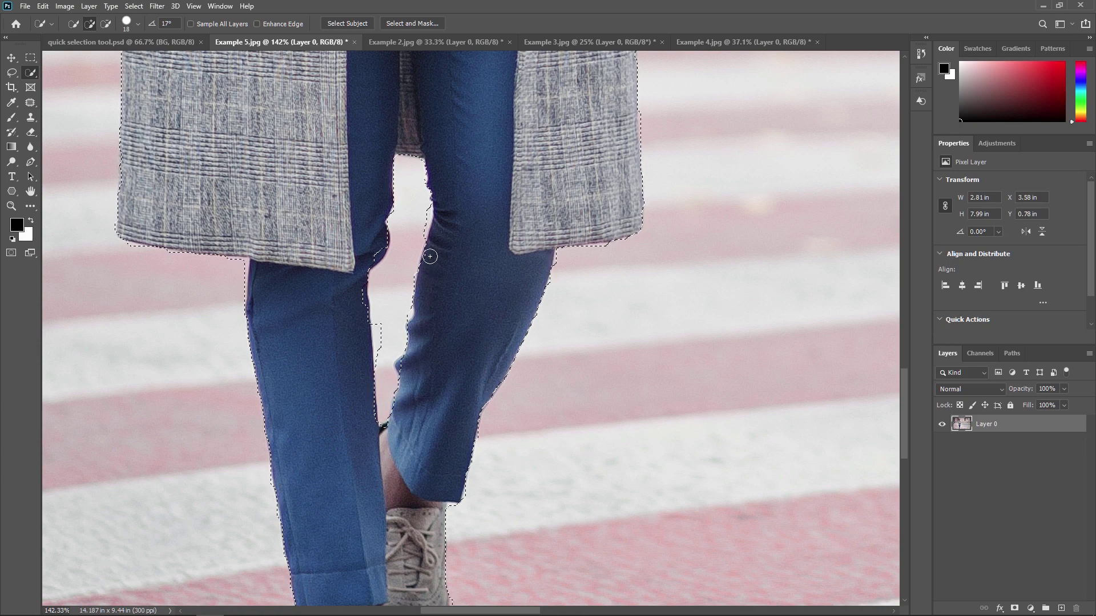
{"action": "left_click_drag", "start_coordinate": [432, 198], "coordinate": [426, 195]}
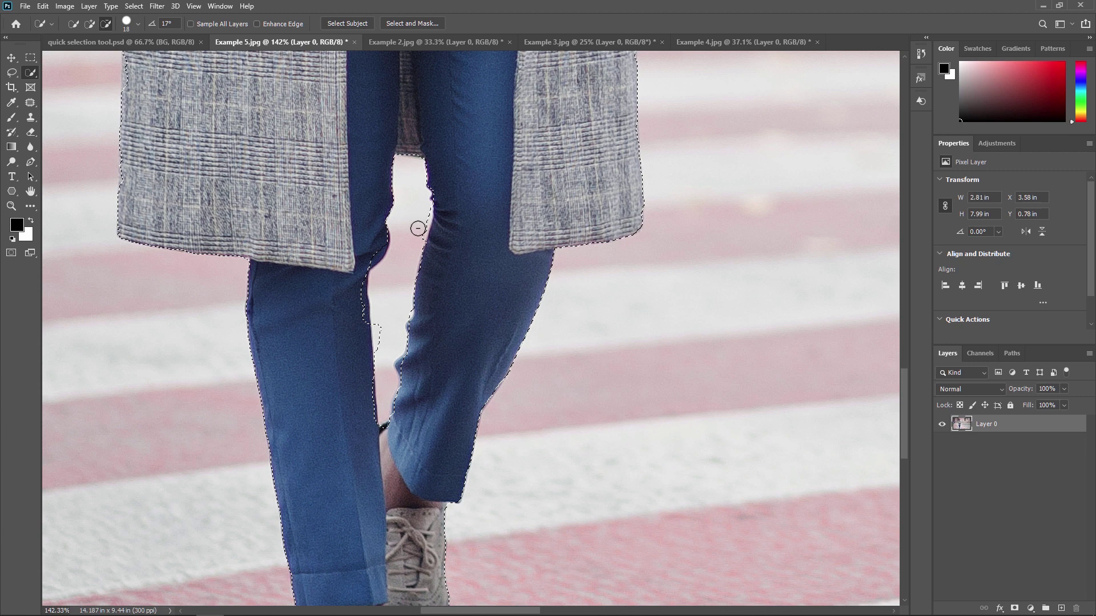
{"action": "left_click_drag", "start_coordinate": [412, 238], "coordinate": [358, 256]}
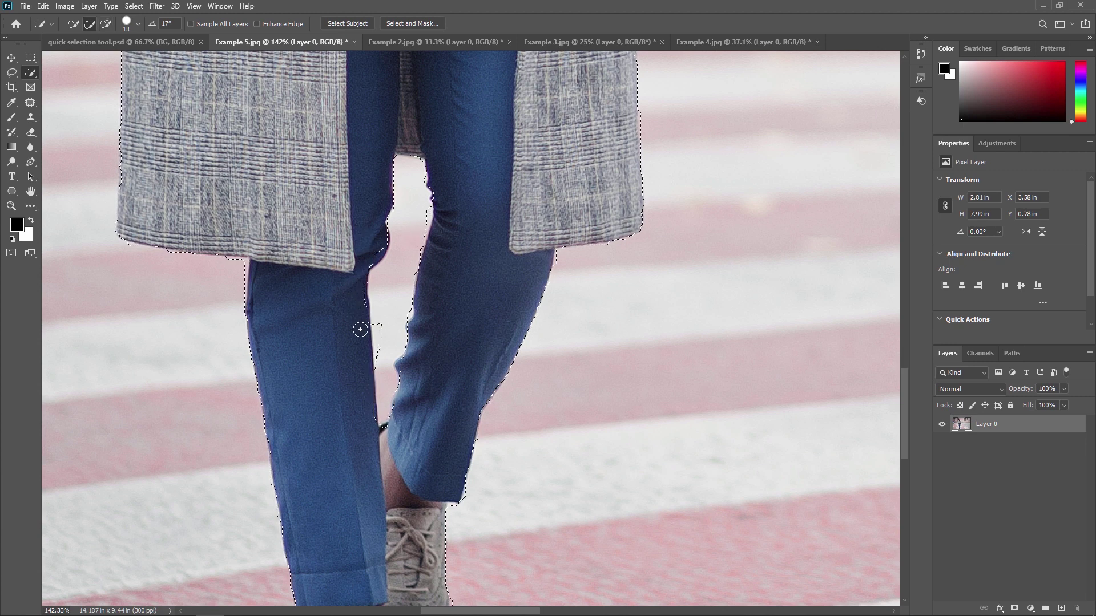
{"action": "left_click_drag", "start_coordinate": [379, 311], "coordinate": [381, 350]}
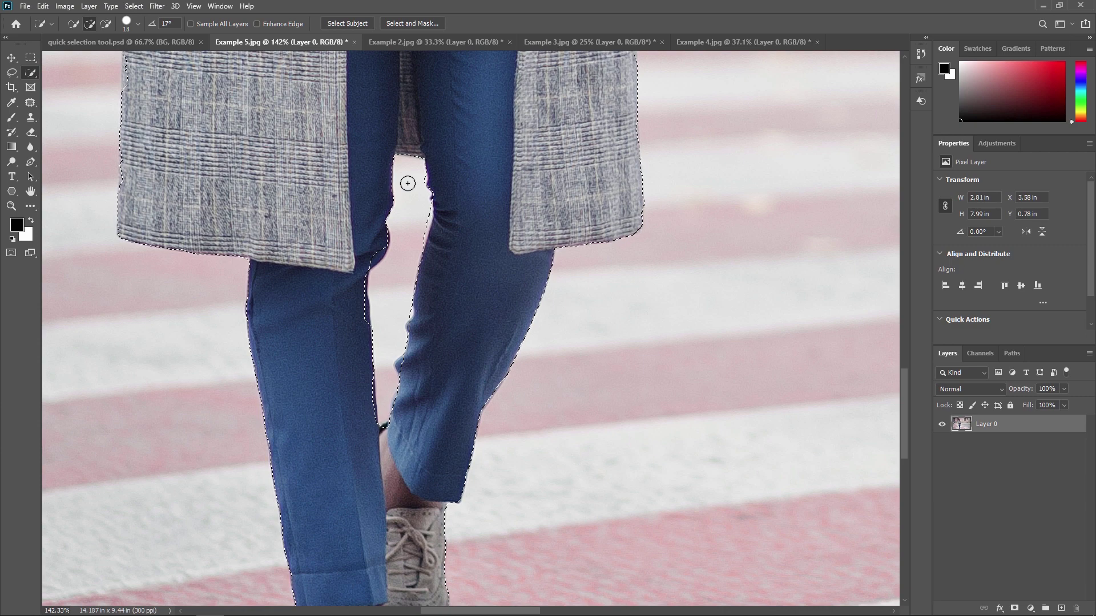
{"action": "key", "text": "alt"}
Step: Invert the man's selection so that the background is selected instead
{"action": "key", "text": "ctrl+0"}
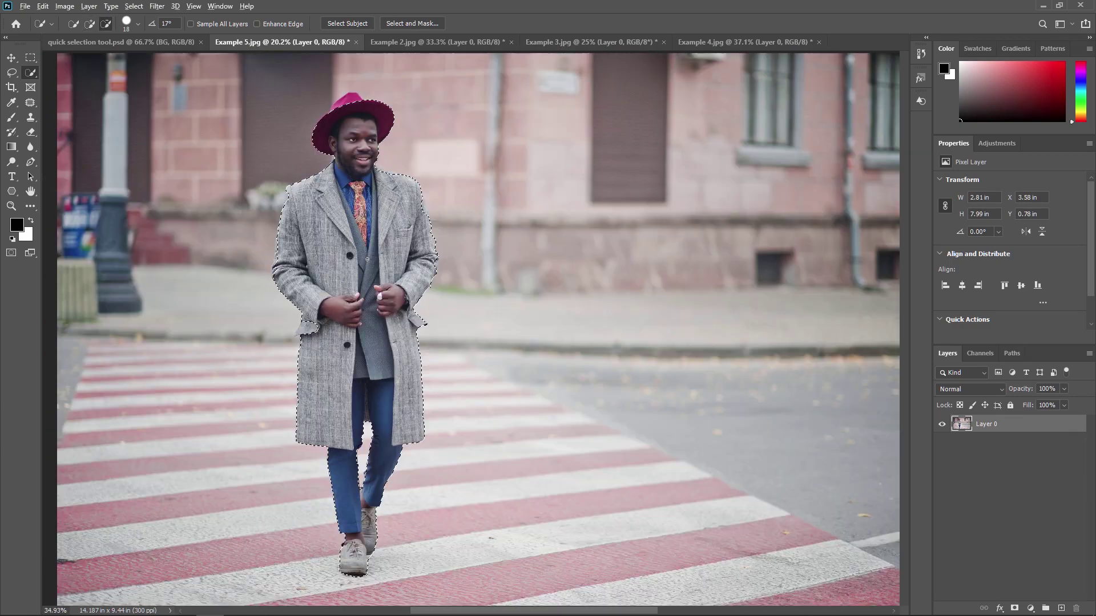
{"action": "left_click_drag", "start_coordinate": [395, 234], "coordinate": [450, 234]}
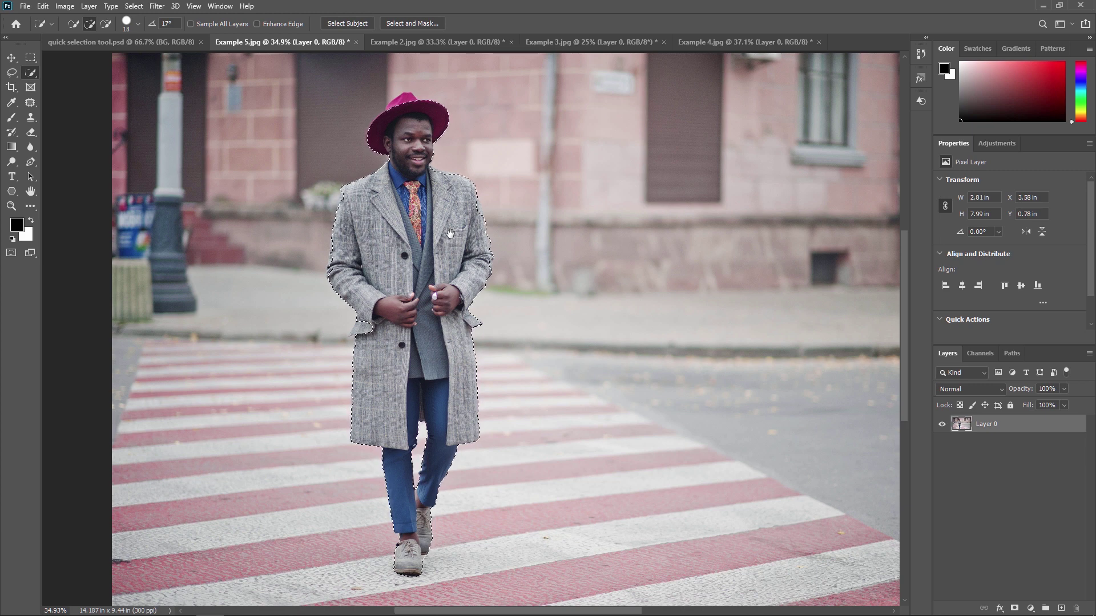
{"action": "key", "text": "ctrl+shift+i"}
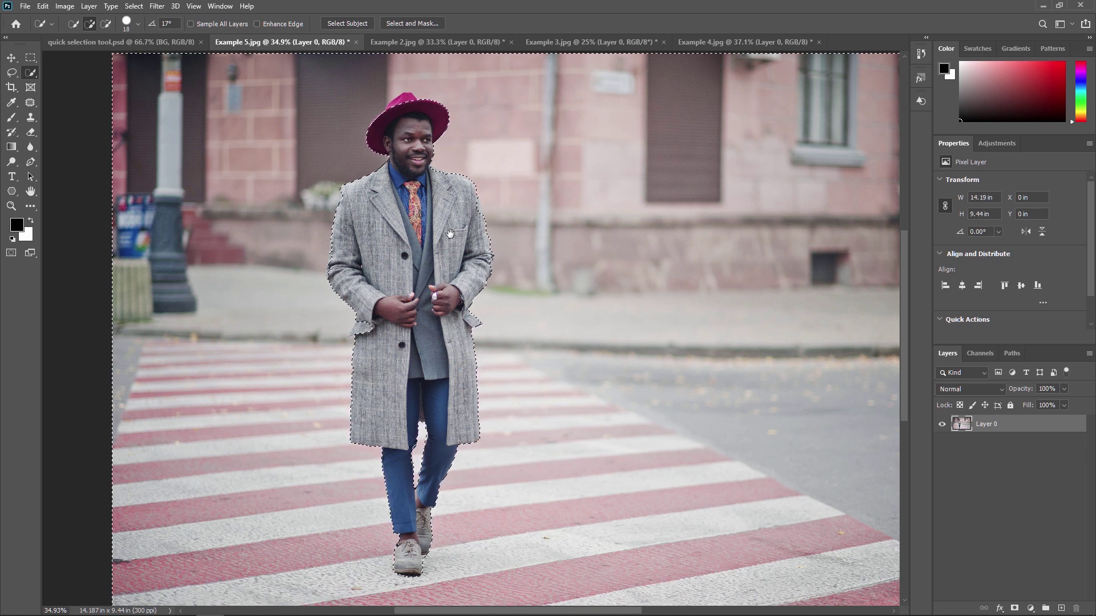
Step: Add a Hue/Saturation adjustment layer for the background, trying saturation -100 before setting hue +39, saturation +65 and lightness +49
{"action": "scroll", "coordinate": [450, 217], "scroll_direction": "down", "scroll_amount": 2}
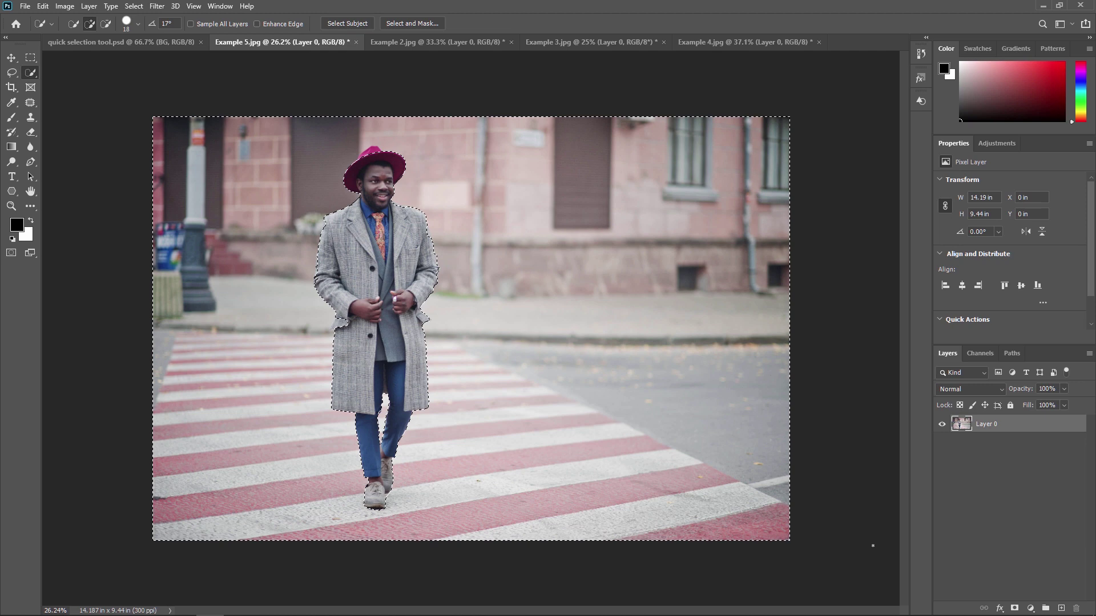
{"action": "left_click", "coordinate": [1032, 609]}
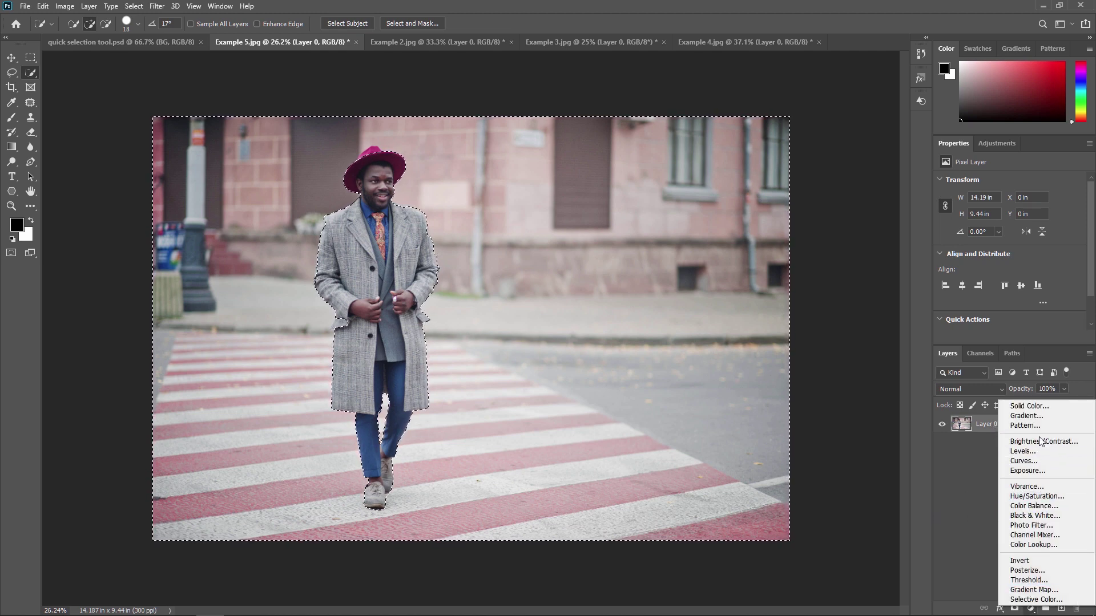
{"action": "left_click", "coordinate": [1034, 496]}
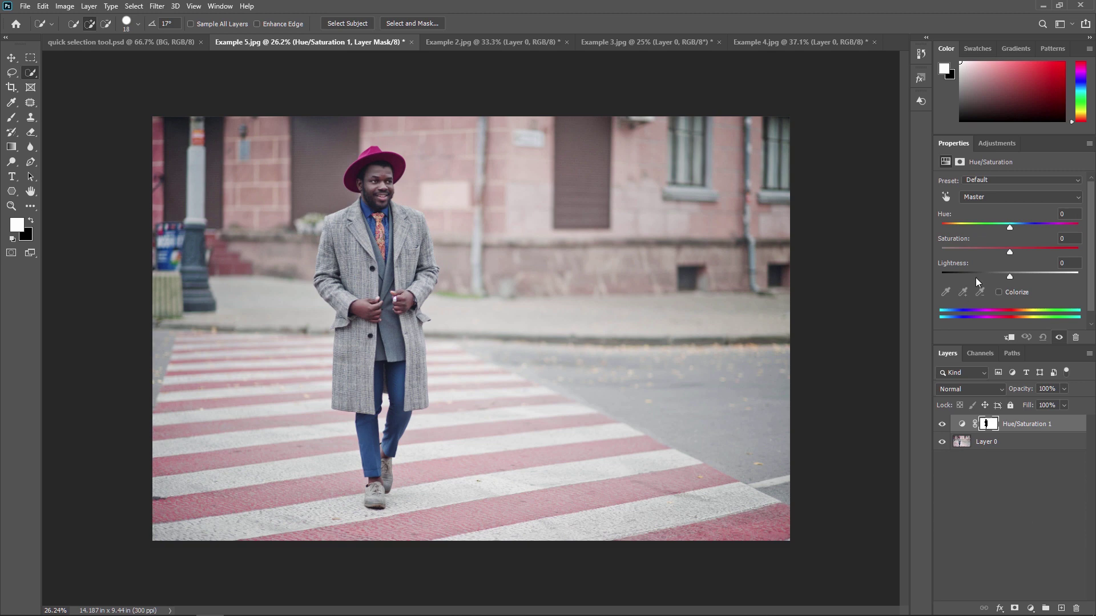
{"action": "left_click_drag", "start_coordinate": [991, 253], "coordinate": [884, 261]}
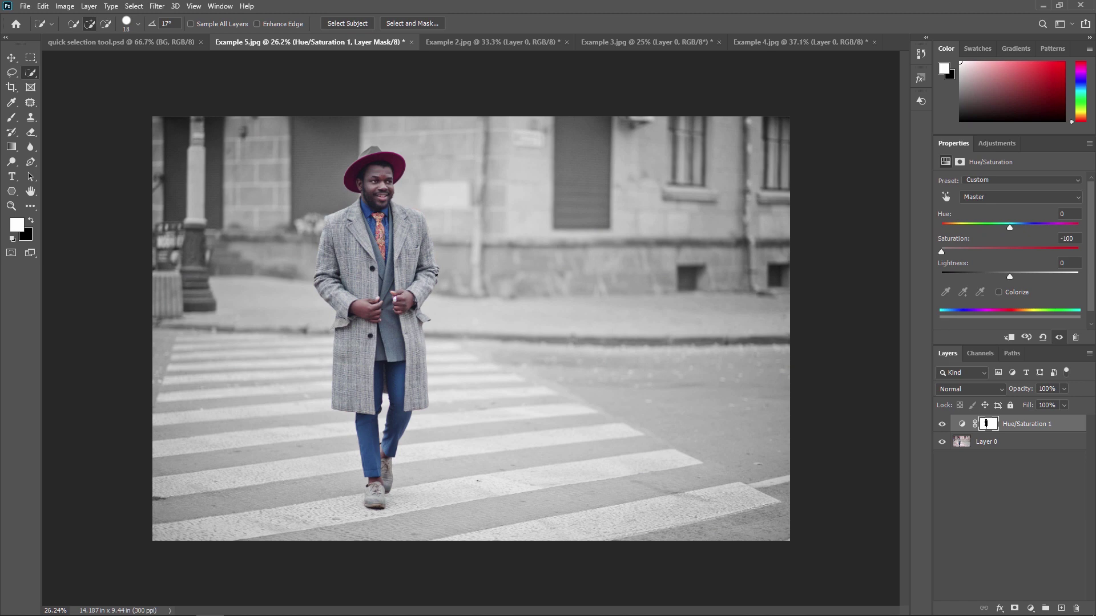
{"action": "left_click_drag", "start_coordinate": [940, 252], "coordinate": [1037, 232]}
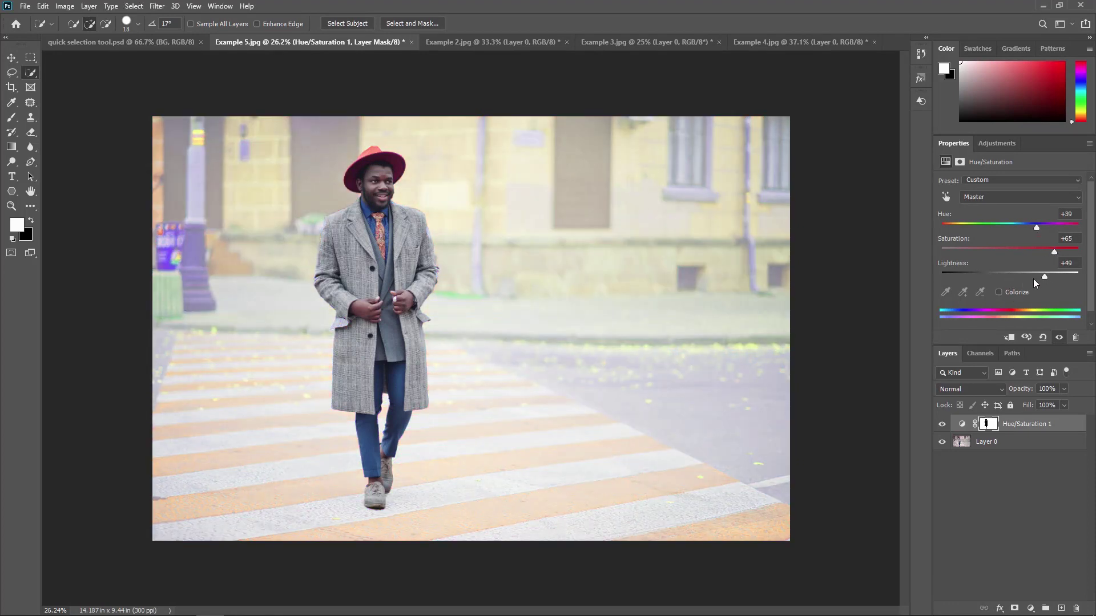
Step: Switch to the Example 2.jpg document and choose the Quick Selection Tool
{"action": "left_click", "coordinate": [418, 44]}
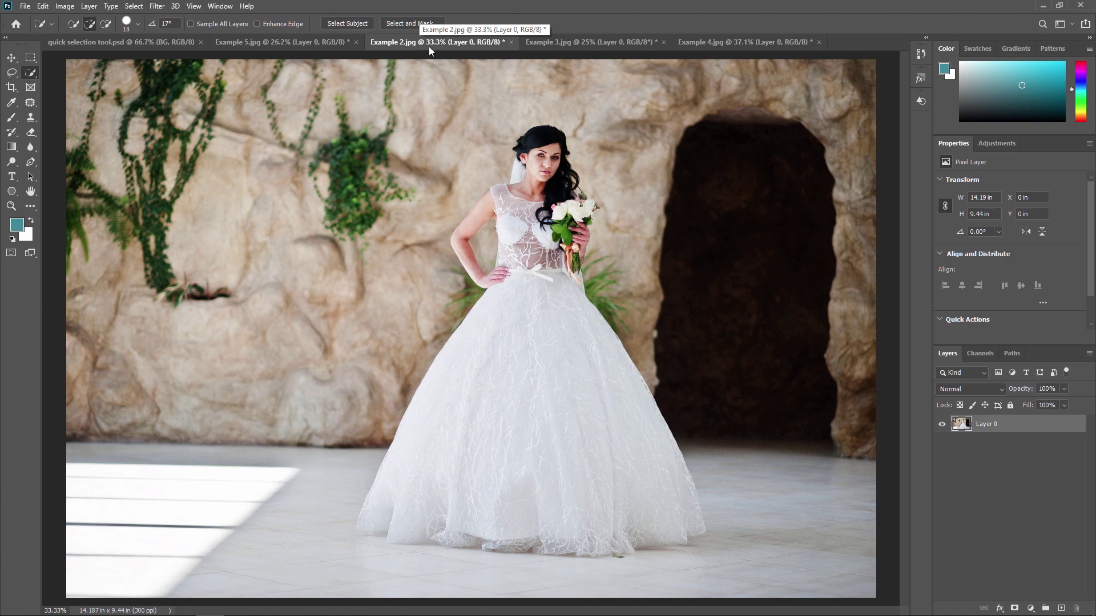
{"action": "key", "text": "ctrl+minus"}
{"action": "scroll", "coordinate": [579, 335], "scroll_direction": "up", "scroll_amount": 1}
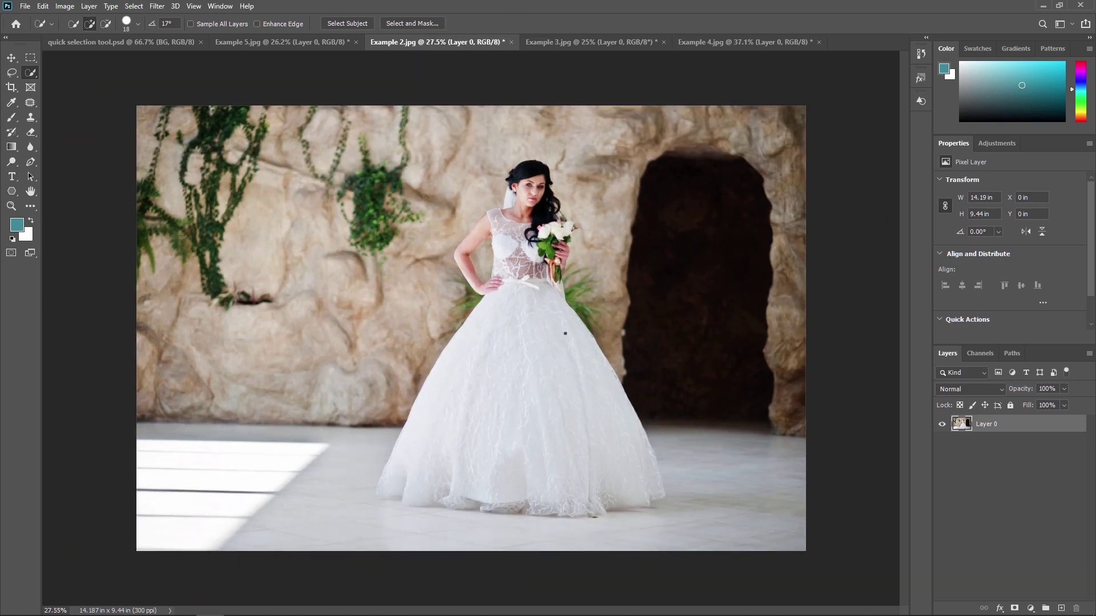
{"action": "right_click", "coordinate": [31, 74]}
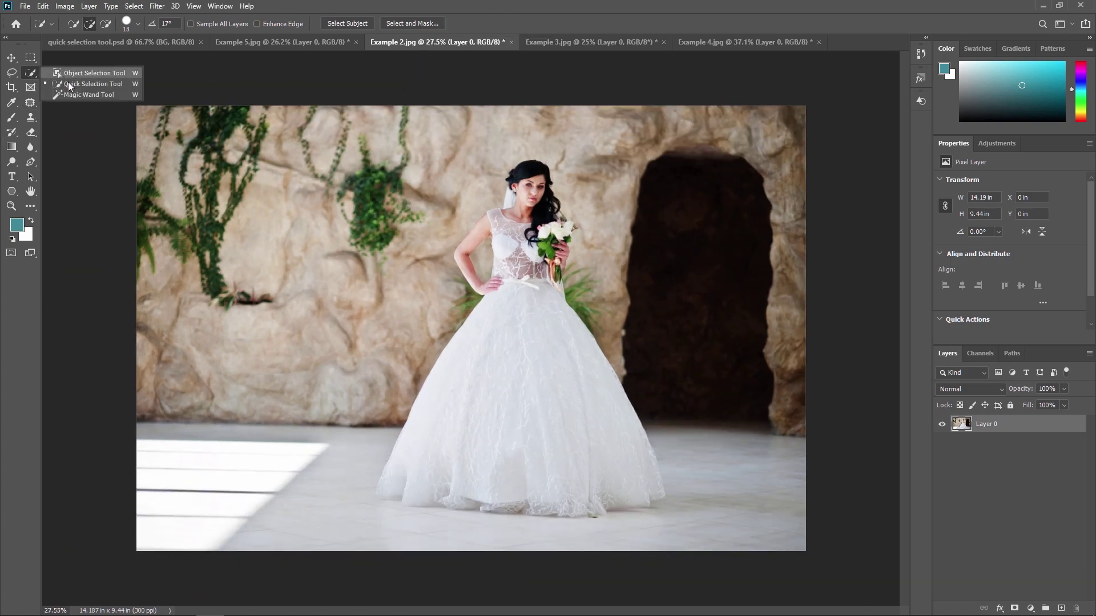
{"action": "left_click", "coordinate": [91, 84]}
Step: Select the bride with Quick Selection strokes over her hair, arm, bodice and the full skirt of the dress
{"action": "scroll", "coordinate": [483, 179], "scroll_direction": "up", "scroll_amount": 3}
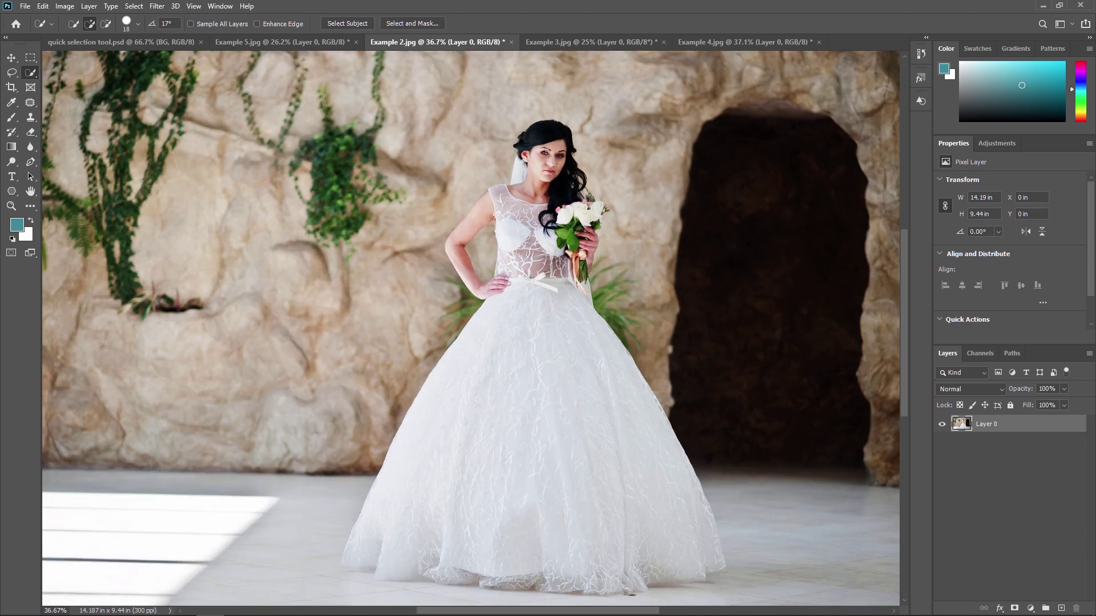
{"action": "mouse_move", "coordinate": [541, 133]}
{"action": "left_mouse_down"}
{"action": "mouse_move", "coordinate": [534, 152]}
{"action": "mouse_move", "coordinate": [548, 171]}
{"action": "mouse_move", "coordinate": [473, 230]}
{"action": "left_mouse_up"}
{"action": "mouse_move", "coordinate": [496, 317]}
{"action": "left_mouse_down"}
{"action": "mouse_move", "coordinate": [466, 357]}
{"action": "mouse_move", "coordinate": [482, 399]}
{"action": "mouse_move", "coordinate": [421, 521]}
{"action": "left_mouse_up"}
{"action": "left_click_drag", "start_coordinate": [366, 552], "coordinate": [409, 557]}
Step: Check the selection edges around the bride and subtract the background gap between her bent arm and waist
{"action": "scroll", "coordinate": [584, 304], "scroll_direction": "up", "scroll_amount": 10}
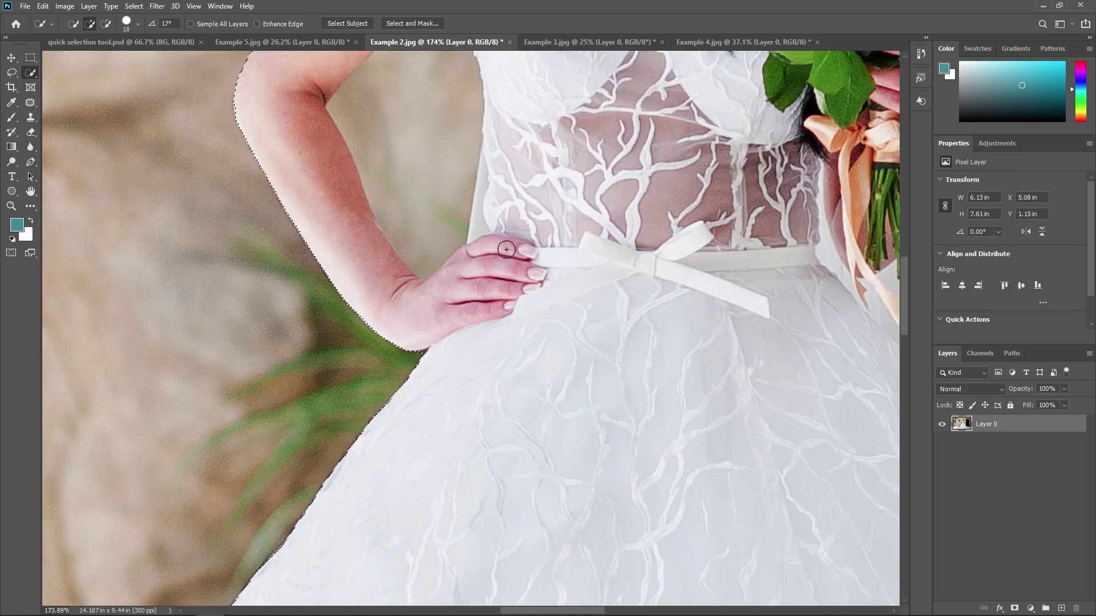
{"action": "mouse_move", "coordinate": [468, 171]}
{"action": "left_mouse_down"}
{"action": "mouse_move", "coordinate": [468, 490]}
{"action": "mouse_move", "coordinate": [342, 594]}
{"action": "left_mouse_up"}
{"action": "left_click_drag", "start_coordinate": [396, 376], "coordinate": [342, 285]}
{"action": "scroll", "coordinate": [537, 362], "scroll_direction": "down", "scroll_amount": 10}
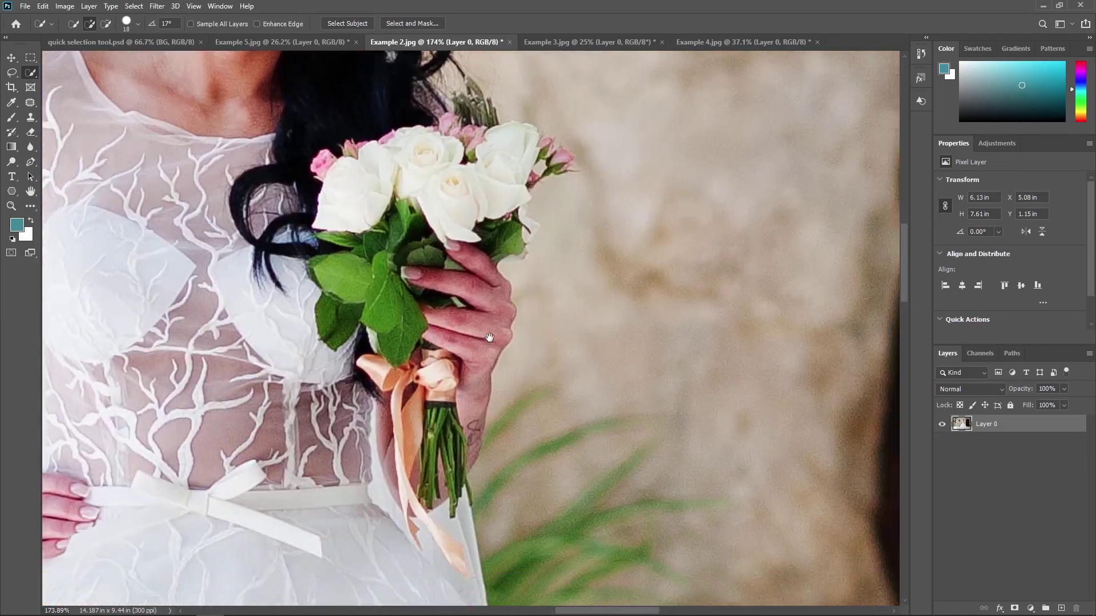
{"action": "scroll", "coordinate": [455, 215], "scroll_direction": "down", "scroll_amount": 10}
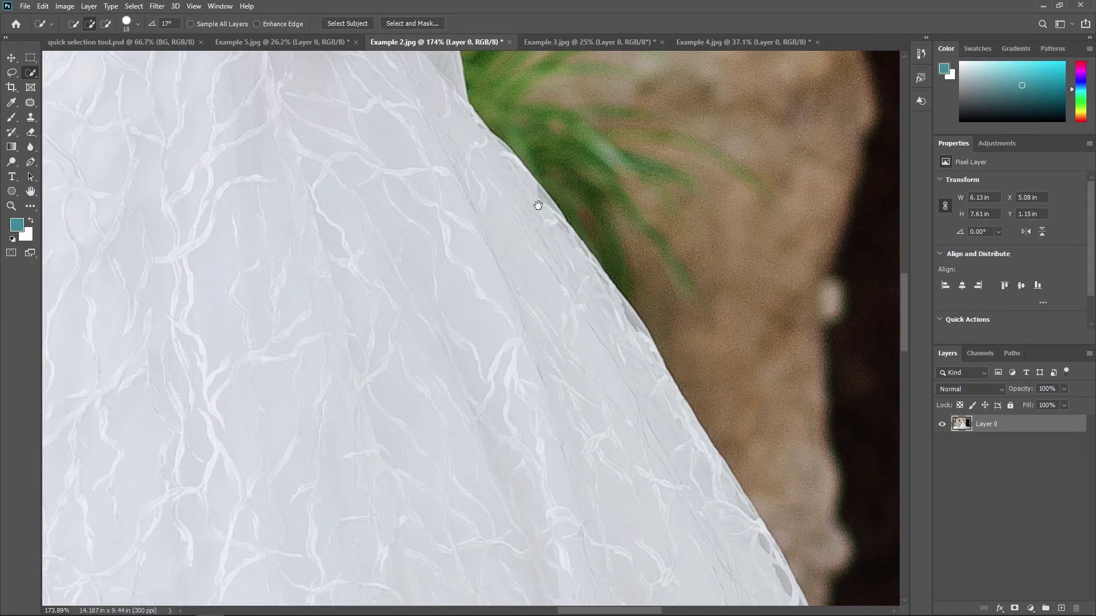
{"action": "scroll", "coordinate": [621, 510], "scroll_direction": "up", "scroll_amount": 10}
{"action": "scroll", "coordinate": [621, 510], "scroll_direction": "left", "scroll_amount": 5}
{"action": "scroll", "coordinate": [621, 509], "scroll_direction": "up", "scroll_amount": 5}
{"action": "scroll", "coordinate": [621, 510], "scroll_direction": "down", "scroll_amount": 4}
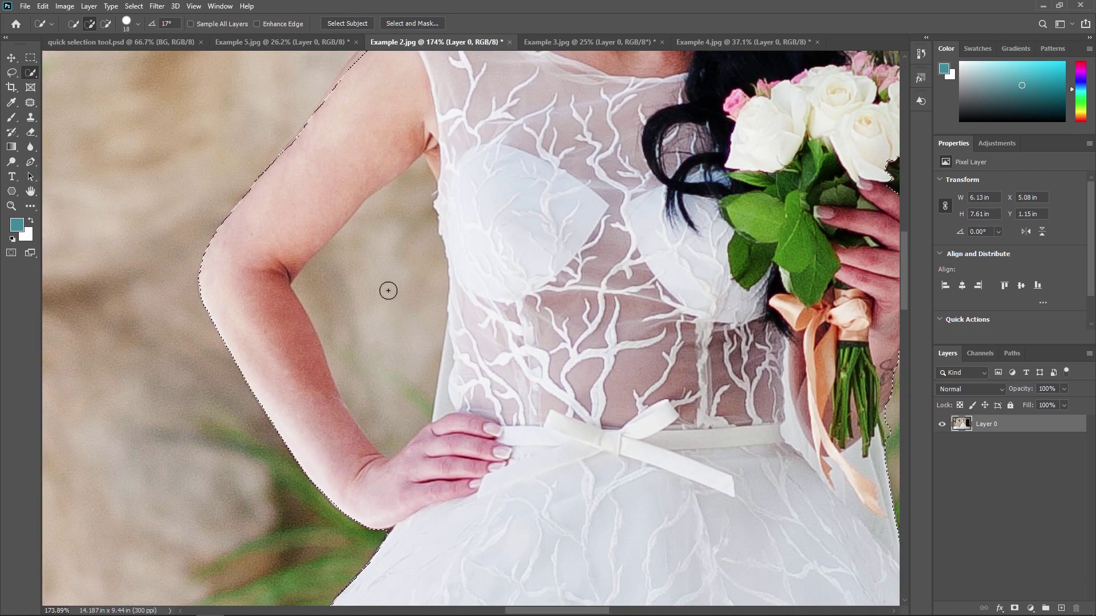
{"action": "mouse_move", "coordinate": [406, 208]}
{"action": "left_mouse_down"}
{"action": "mouse_move", "coordinate": [419, 166]}
{"action": "mouse_move", "coordinate": [301, 284]}
{"action": "mouse_move", "coordinate": [386, 450]}
{"action": "mouse_move", "coordinate": [416, 416]}
{"action": "mouse_move", "coordinate": [429, 335]}
{"action": "mouse_move", "coordinate": [434, 237]}
{"action": "mouse_move", "coordinate": [420, 176]}
{"action": "mouse_move", "coordinate": [365, 228]}
{"action": "left_mouse_up"}
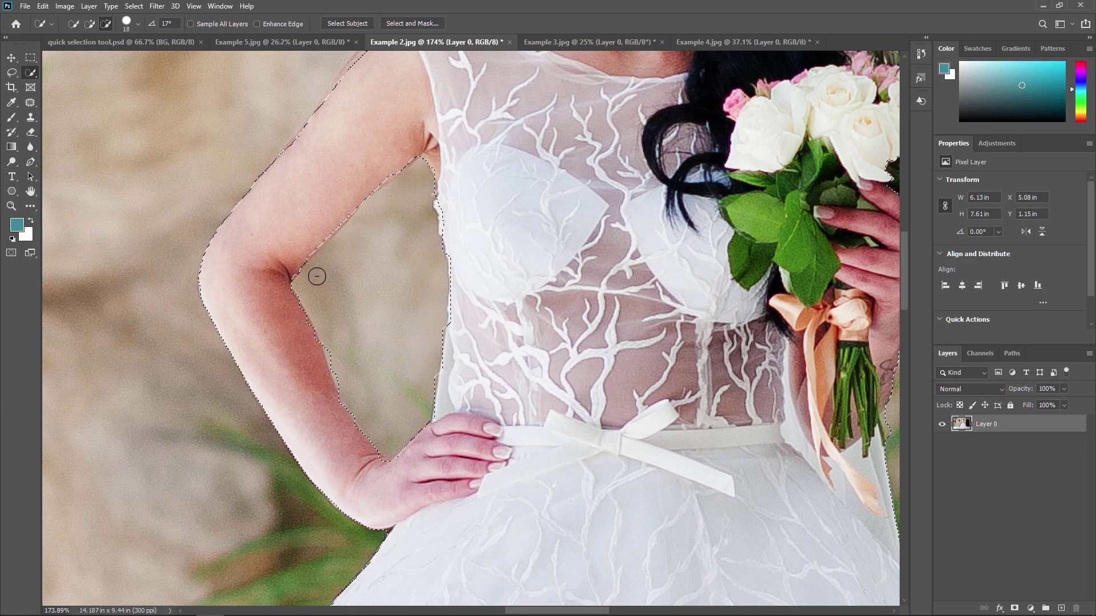
Step: Invert the bride's selection so that the background is selected instead
{"action": "scroll", "coordinate": [488, 289], "scroll_direction": "down", "scroll_amount": 5}
{"action": "scroll", "coordinate": [489, 289], "scroll_direction": "down", "scroll_amount": 1}
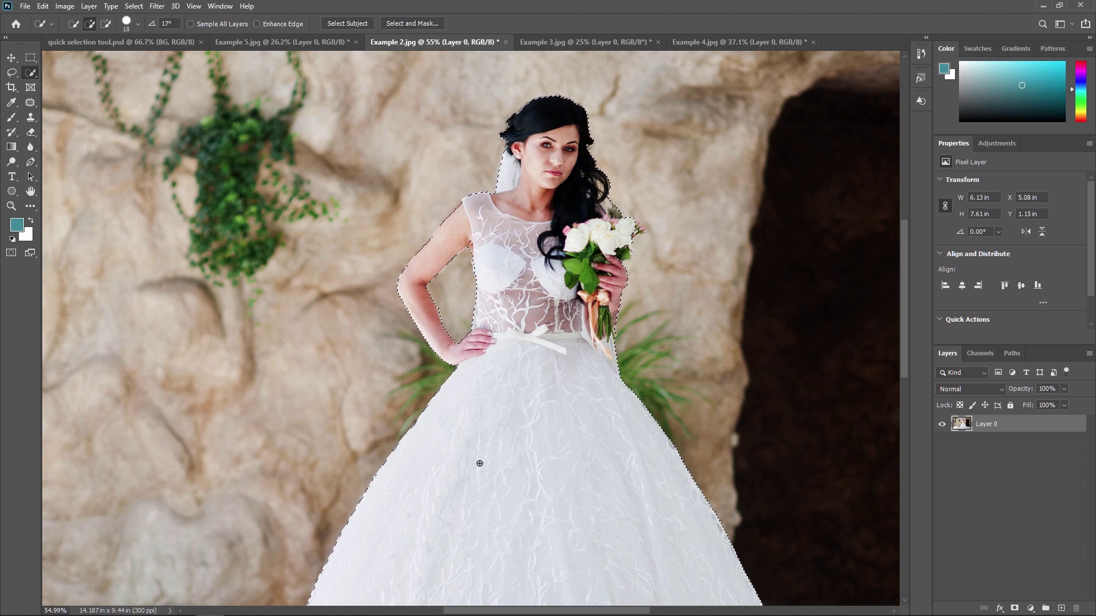
{"action": "scroll", "coordinate": [534, 471], "scroll_direction": "down", "scroll_amount": 2, "text": "alt"}
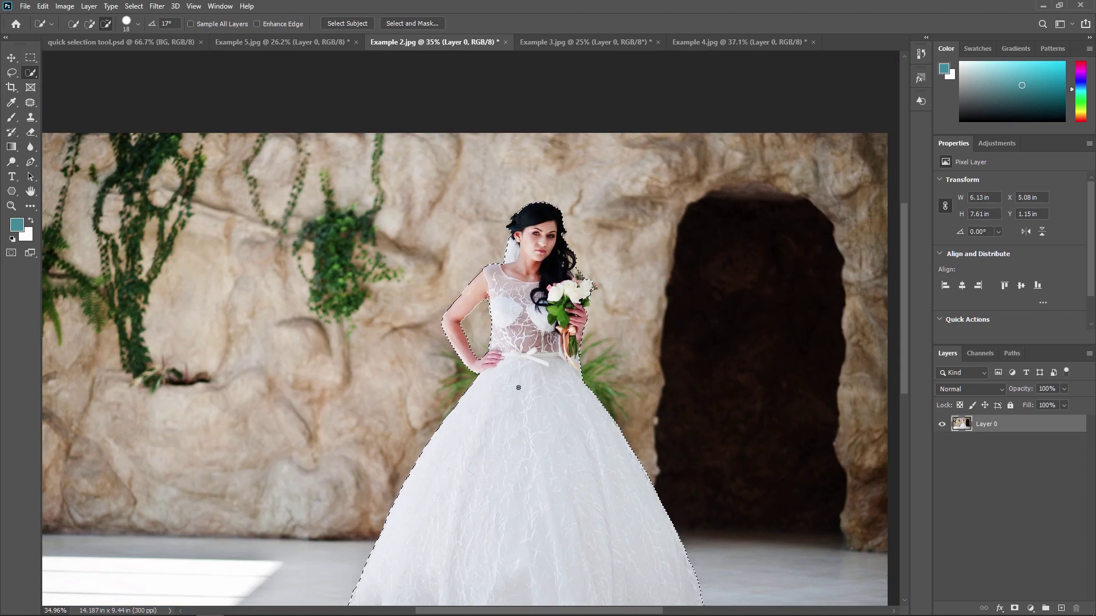
{"action": "scroll", "coordinate": [500, 391], "scroll_direction": "down", "scroll_amount": 1, "text": "alt"}
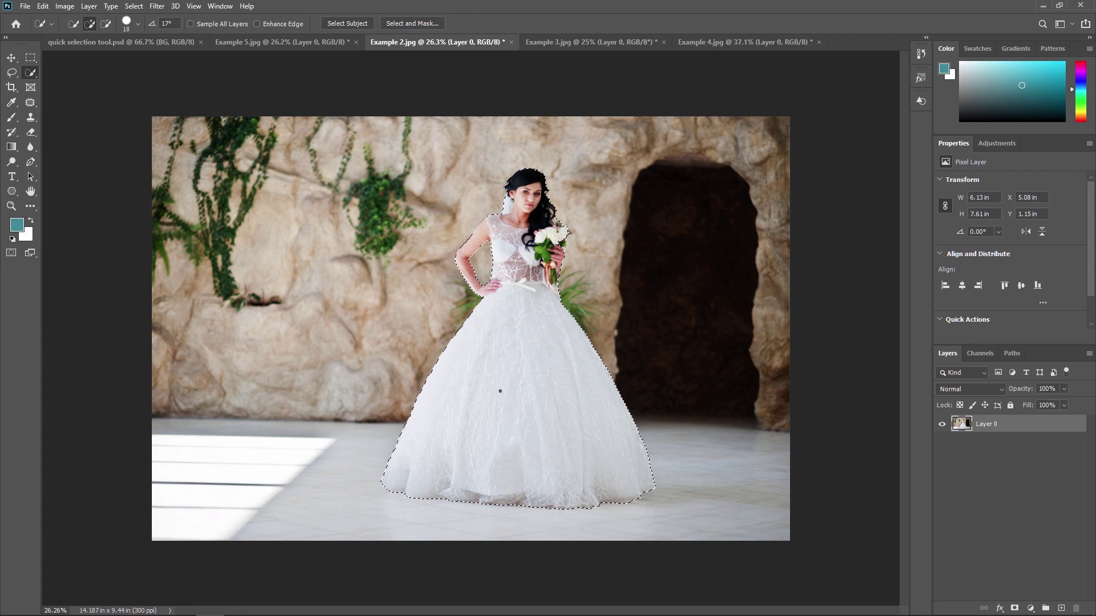
{"action": "key", "text": "ctrl+shift+i"}
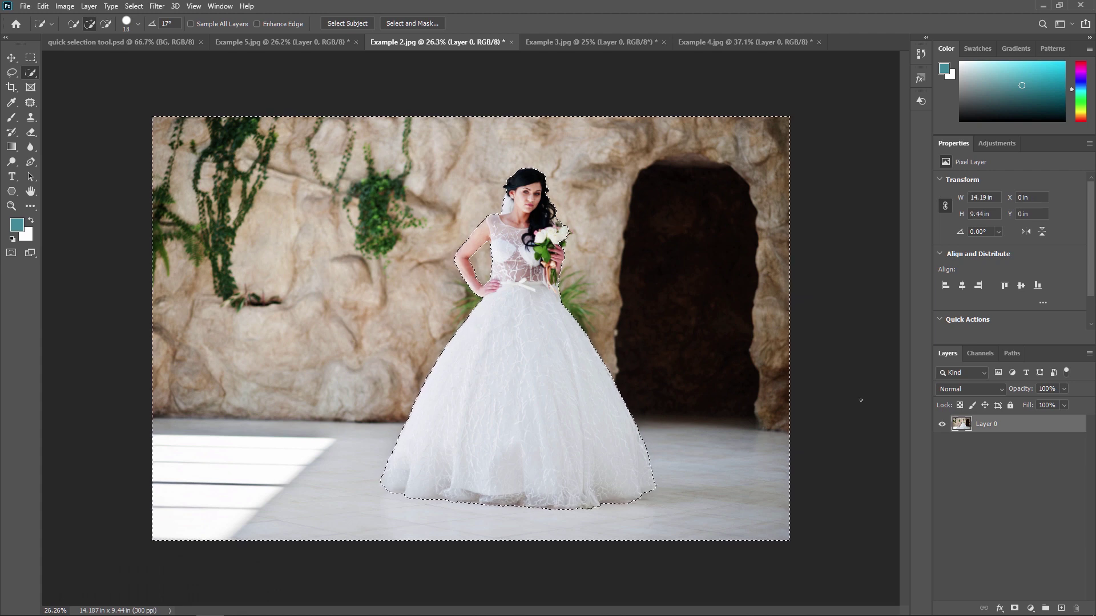
Step: Add a Hue/Saturation adjustment layer to the background behind the bride and set its saturation to -100
{"action": "left_click", "coordinate": [1027, 608]}
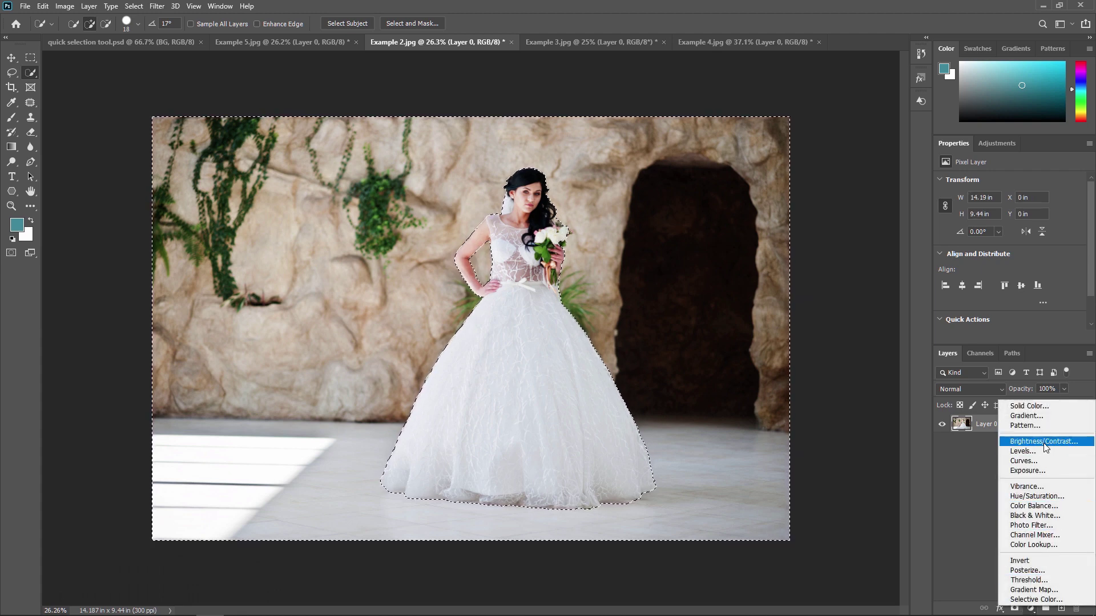
{"action": "left_click", "coordinate": [1050, 496]}
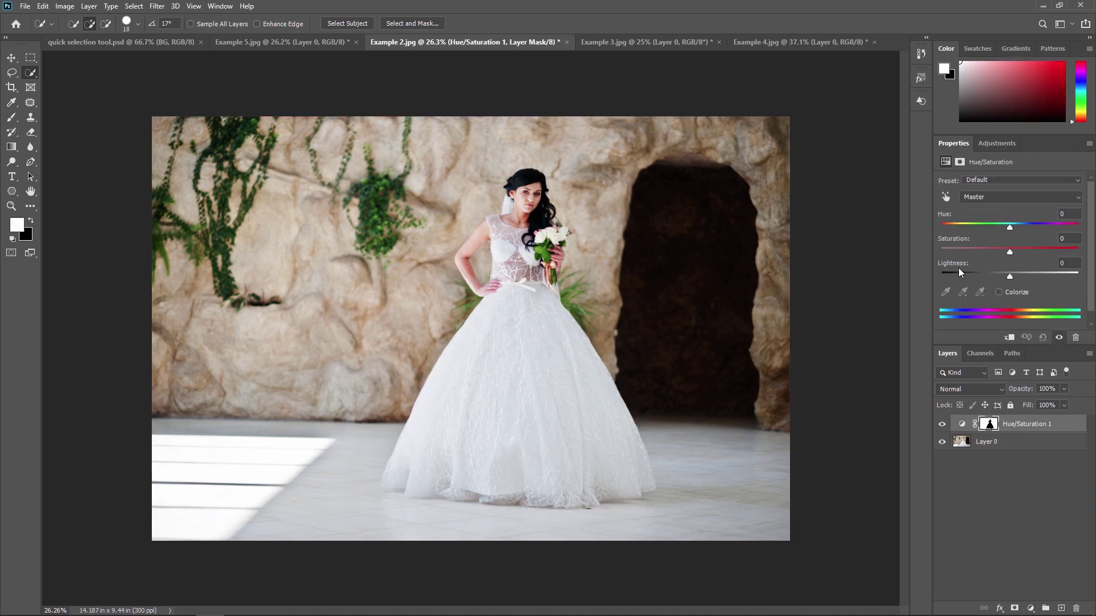
{"action": "left_click_drag", "start_coordinate": [1010, 252], "coordinate": [921, 248]}
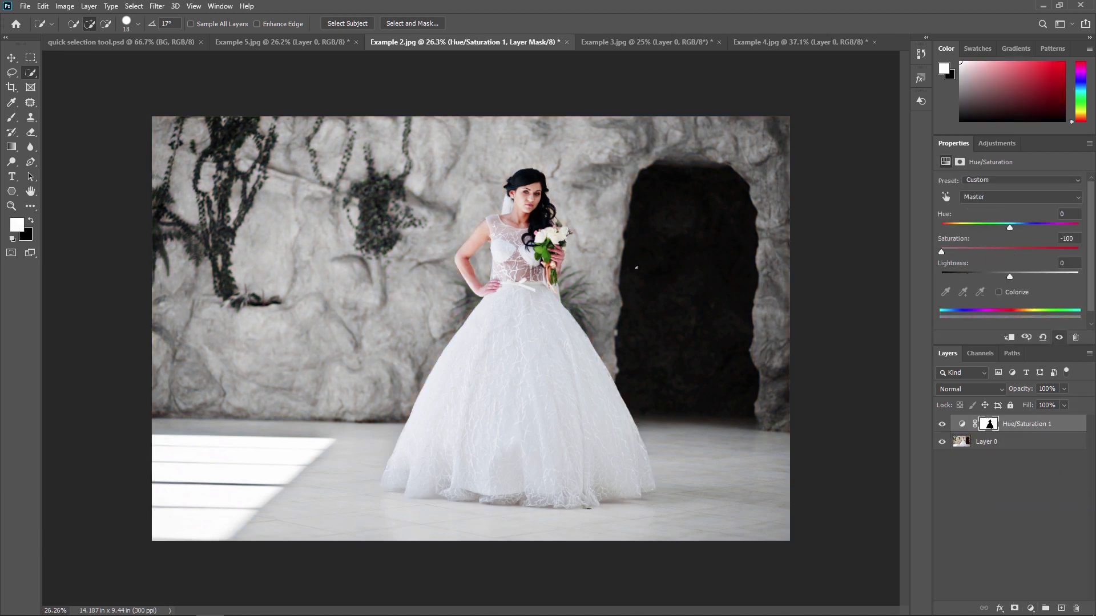
{"action": "scroll", "coordinate": [466, 343], "scroll_direction": "up", "scroll_amount": 5}
{"action": "scroll", "coordinate": [525, 323], "scroll_direction": "down", "scroll_amount": 5}
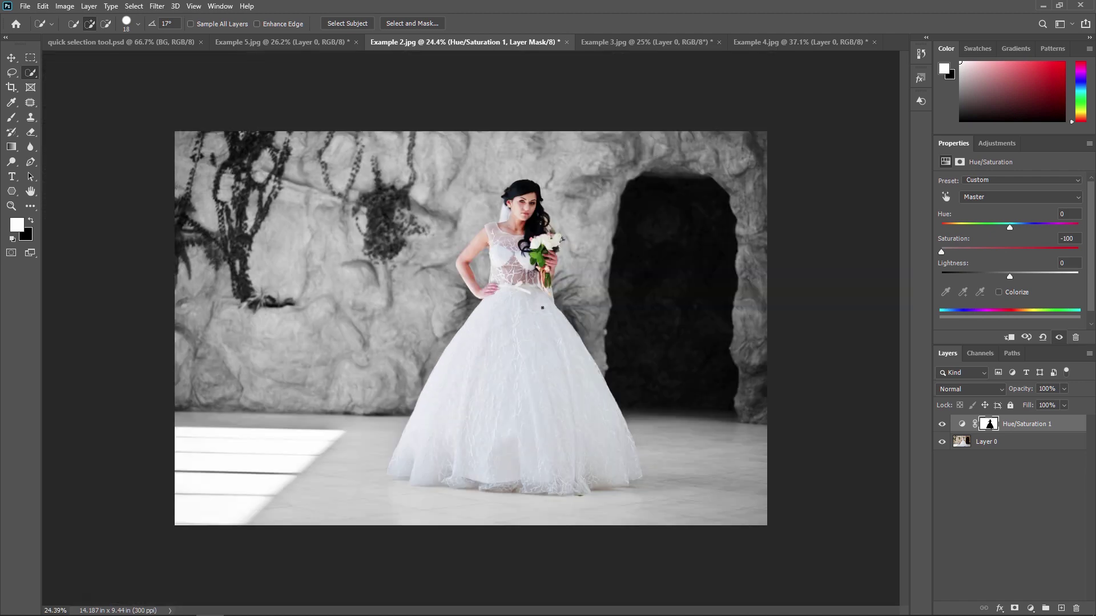
Step: In Example 3.jpg, select the meditating woman with Quick Selection strokes from her hair down over her body and crossed legs
{"action": "scroll", "coordinate": [543, 309], "scroll_direction": "up", "scroll_amount": 3}
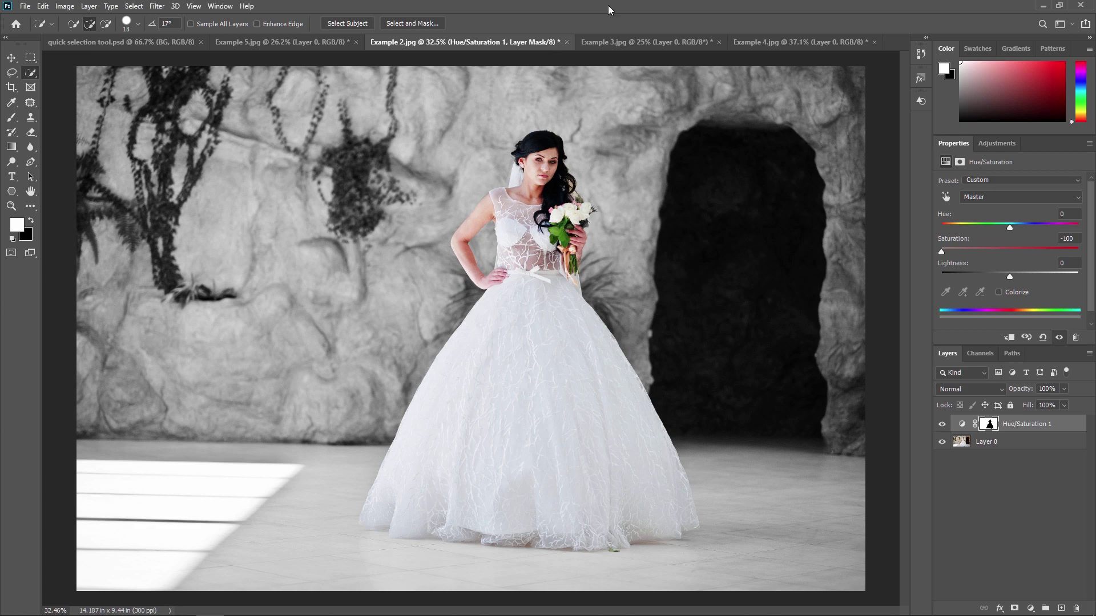
{"action": "left_click", "coordinate": [617, 42]}
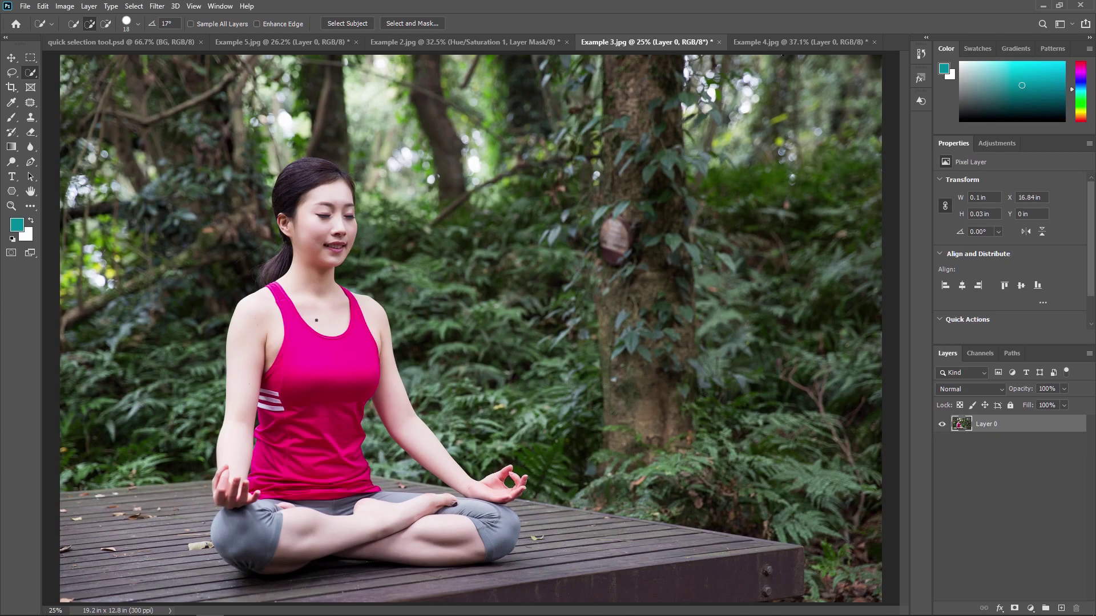
{"action": "right_click", "coordinate": [35, 75]}
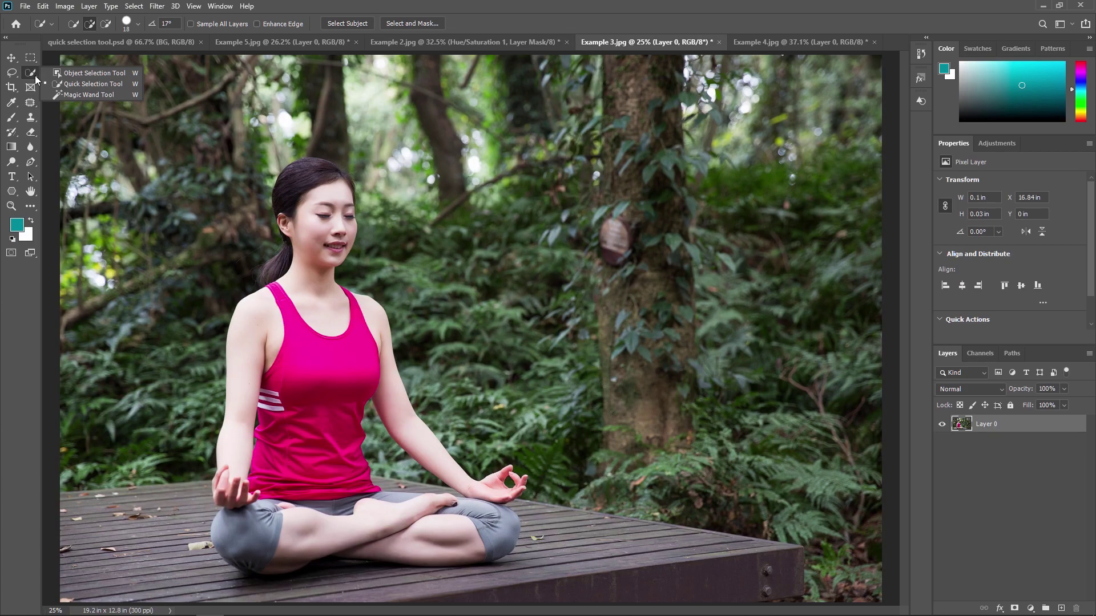
{"action": "left_click", "coordinate": [86, 85]}
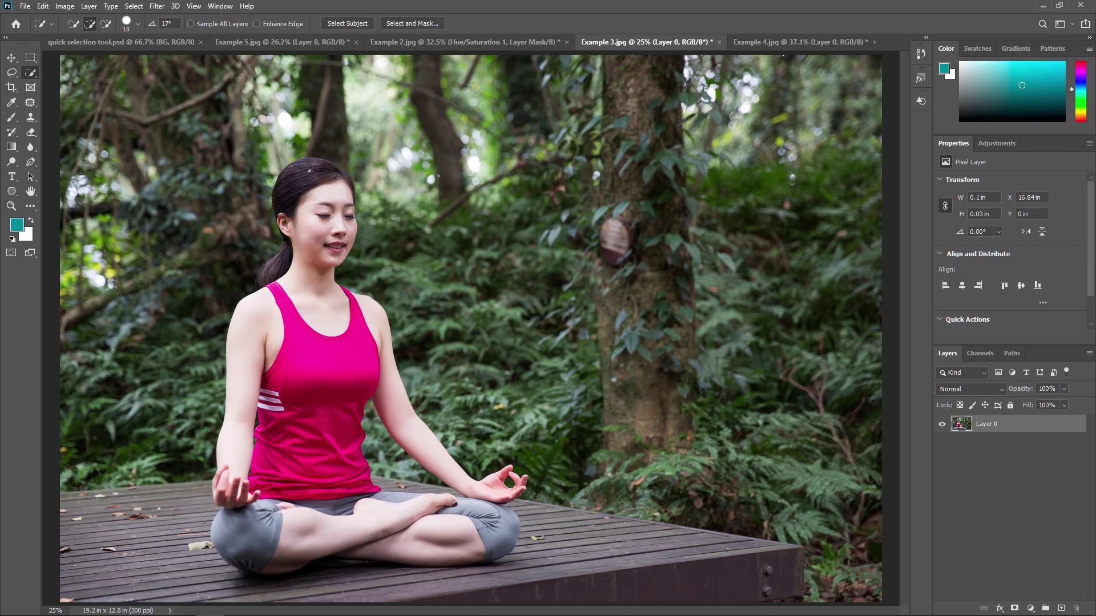
{"action": "mouse_move", "coordinate": [309, 170]}
{"action": "left_mouse_down"}
{"action": "mouse_move", "coordinate": [301, 229]}
{"action": "mouse_move", "coordinate": [269, 293]}
{"action": "mouse_move", "coordinate": [241, 486]}
{"action": "mouse_move", "coordinate": [273, 363]}
{"action": "mouse_move", "coordinate": [257, 493]}
{"action": "mouse_move", "coordinate": [268, 505]}
{"action": "mouse_move", "coordinate": [220, 523]}
{"action": "mouse_move", "coordinate": [246, 562]}
{"action": "mouse_move", "coordinate": [371, 542]}
{"action": "mouse_move", "coordinate": [480, 548]}
{"action": "mouse_move", "coordinate": [490, 516]}
{"action": "left_mouse_up"}
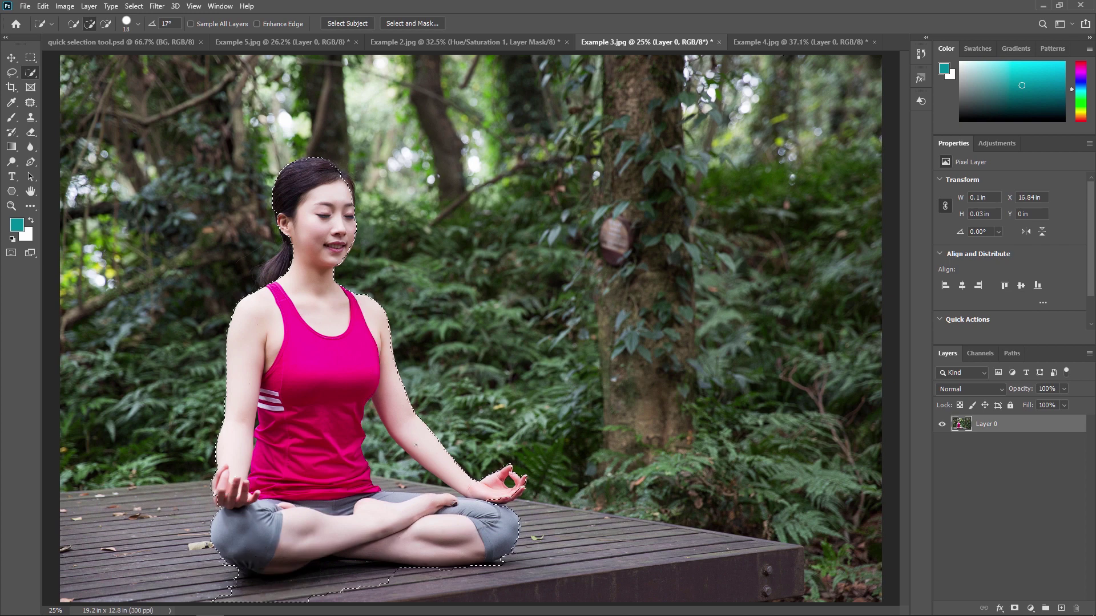
{"action": "left_click_drag", "start_coordinate": [483, 482], "coordinate": [445, 420]}
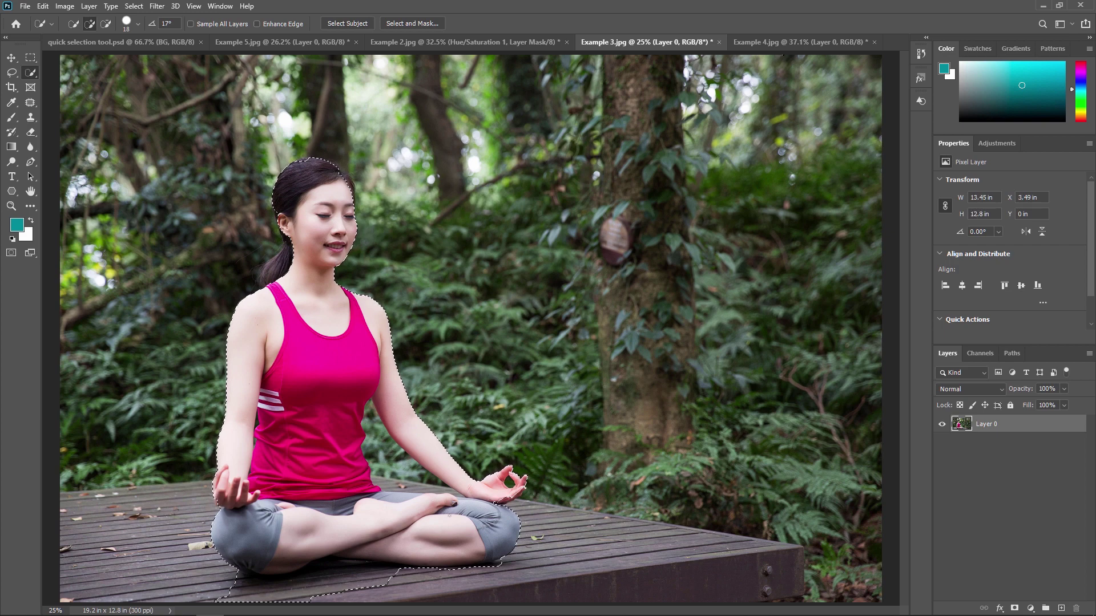
Step: Subtract the wooden deck beneath the woman's legs with a 35 px brush and add the leg's lower edge back
{"action": "scroll", "coordinate": [445, 420], "scroll_direction": "up", "scroll_amount": 2}
{"action": "scroll", "coordinate": [232, 366], "scroll_direction": "down", "scroll_amount": 5}
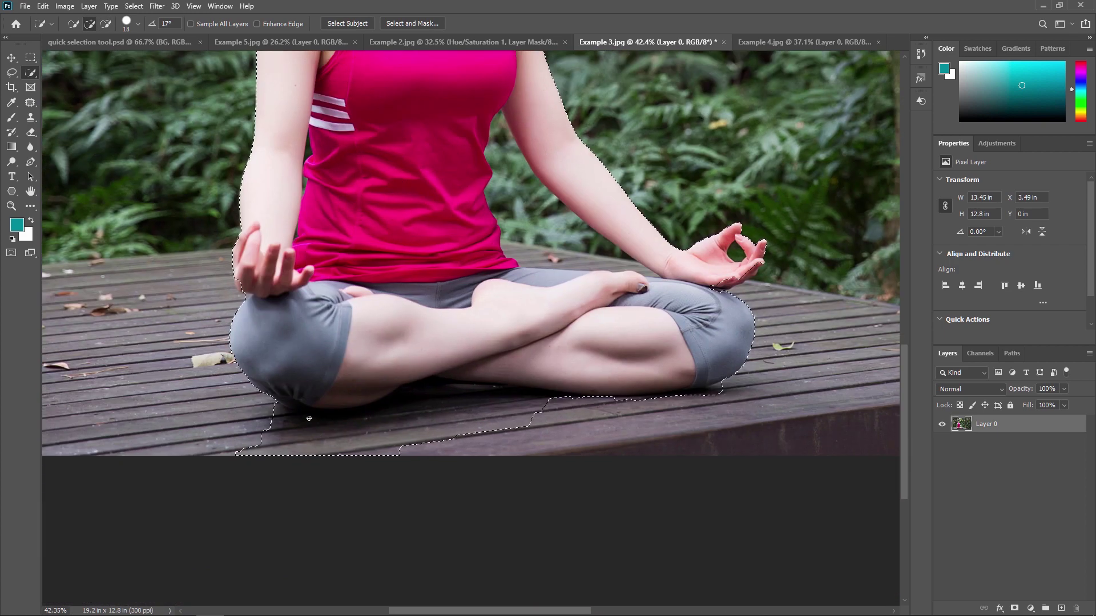
{"action": "key", "text": "alt"}
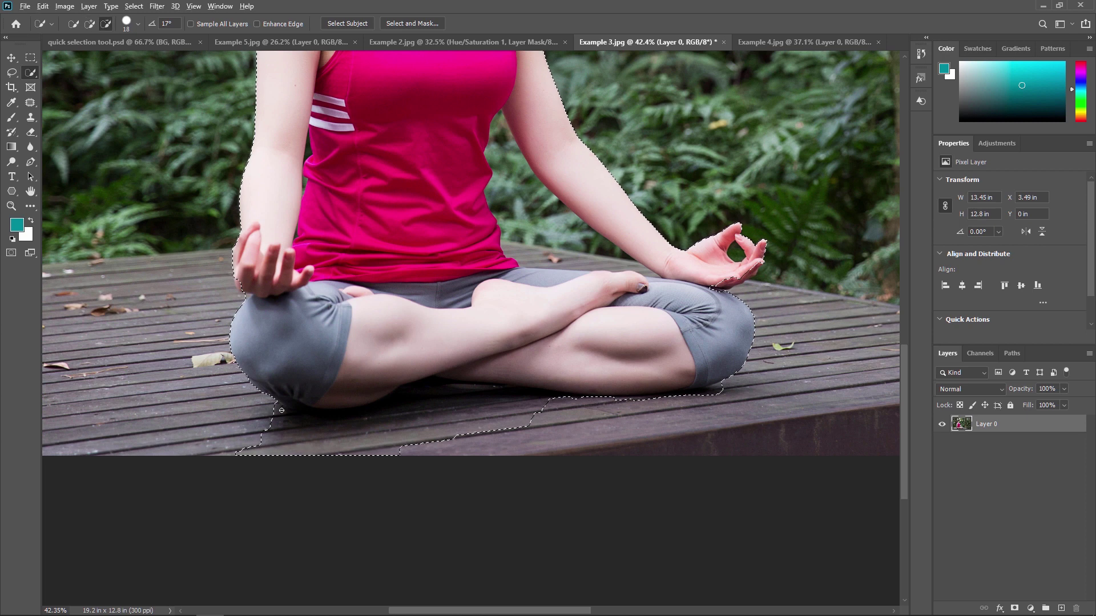
{"action": "left_click", "coordinate": [138, 25]}
{"action": "key", "text": "alt"}
{"action": "mouse_move", "coordinate": [274, 438]}
{"action": "left_mouse_down"}
{"action": "mouse_move", "coordinate": [368, 436]}
{"action": "mouse_move", "coordinate": [545, 406]}
{"action": "mouse_move", "coordinate": [381, 456]}
{"action": "left_mouse_up"}
{"action": "key", "text": "alt"}
{"action": "mouse_move", "coordinate": [425, 422]}
{"action": "left_mouse_down"}
{"action": "mouse_move", "coordinate": [342, 420]}
{"action": "mouse_move", "coordinate": [428, 392]}
{"action": "mouse_move", "coordinate": [574, 394]}
{"action": "left_mouse_up"}
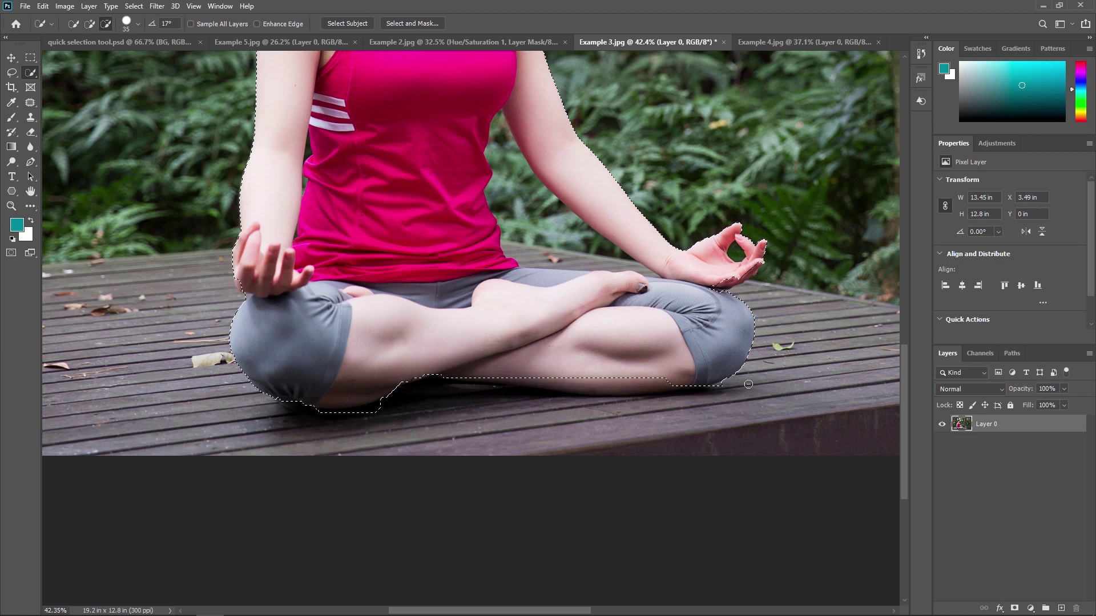
{"action": "left_click_drag", "start_coordinate": [403, 382], "coordinate": [582, 383]}
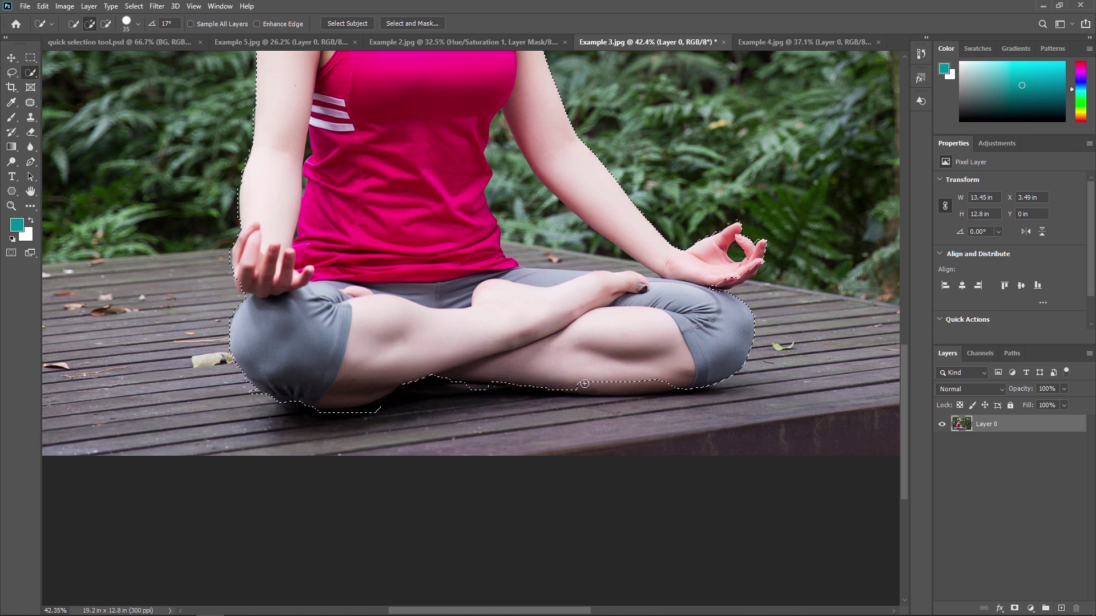
{"action": "left_click_drag", "start_coordinate": [576, 388], "coordinate": [457, 385]}
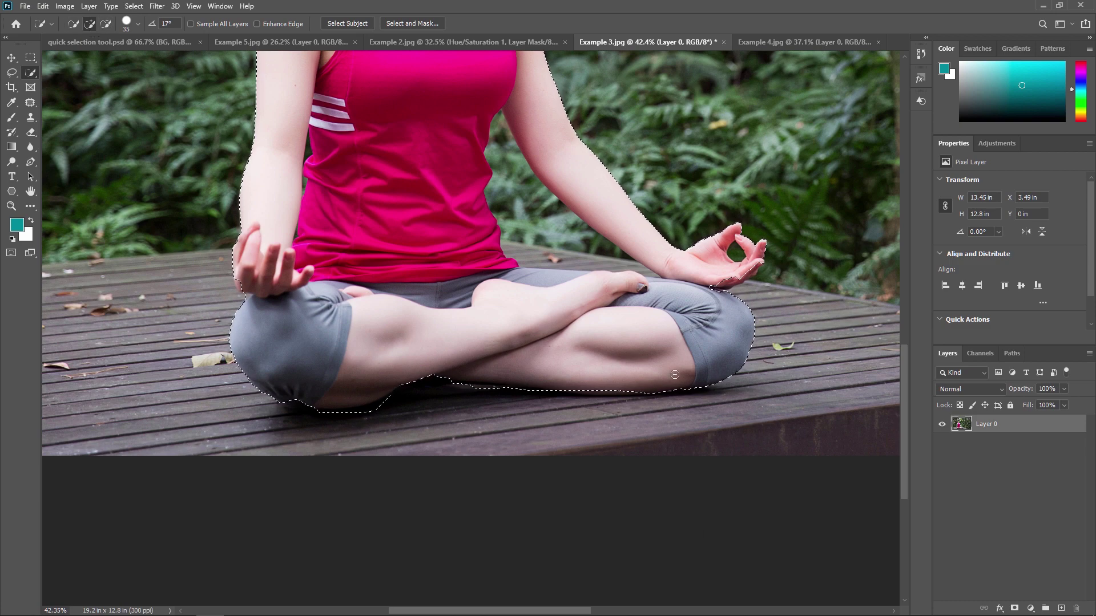
Step: Subtract the background gap between the woman's outstretched arm, her torso and her knee from the selection
{"action": "mouse_move", "coordinate": [643, 233]}
{"action": "left_mouse_down"}
{"action": "mouse_move", "coordinate": [640, 341]}
{"action": "mouse_move", "coordinate": [513, 362]}
{"action": "left_mouse_up"}
{"action": "scroll", "coordinate": [641, 416], "scroll_direction": "up", "scroll_amount": 5}
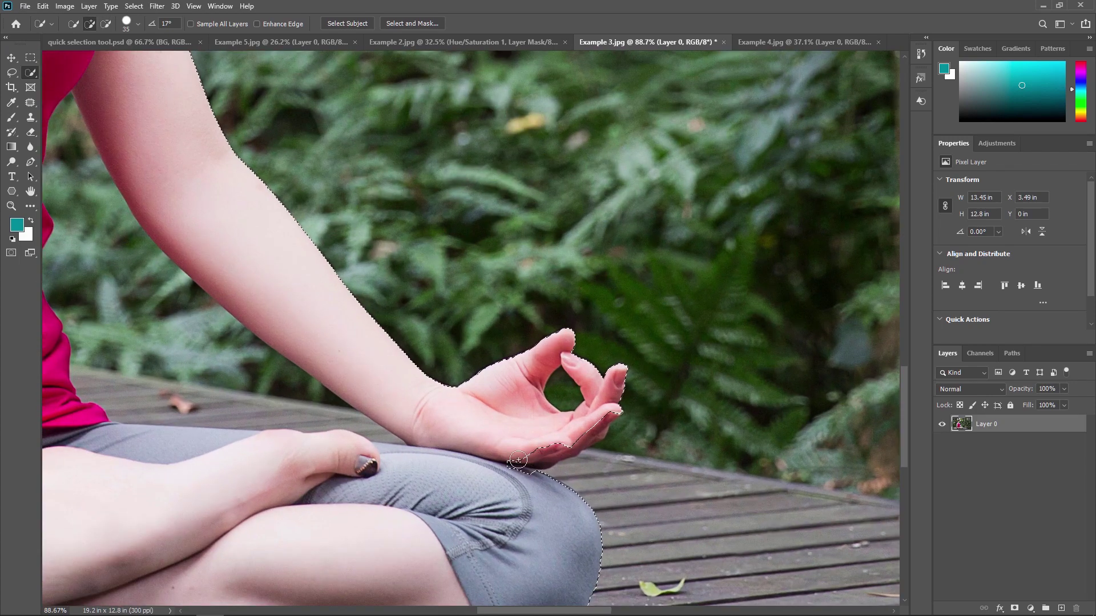
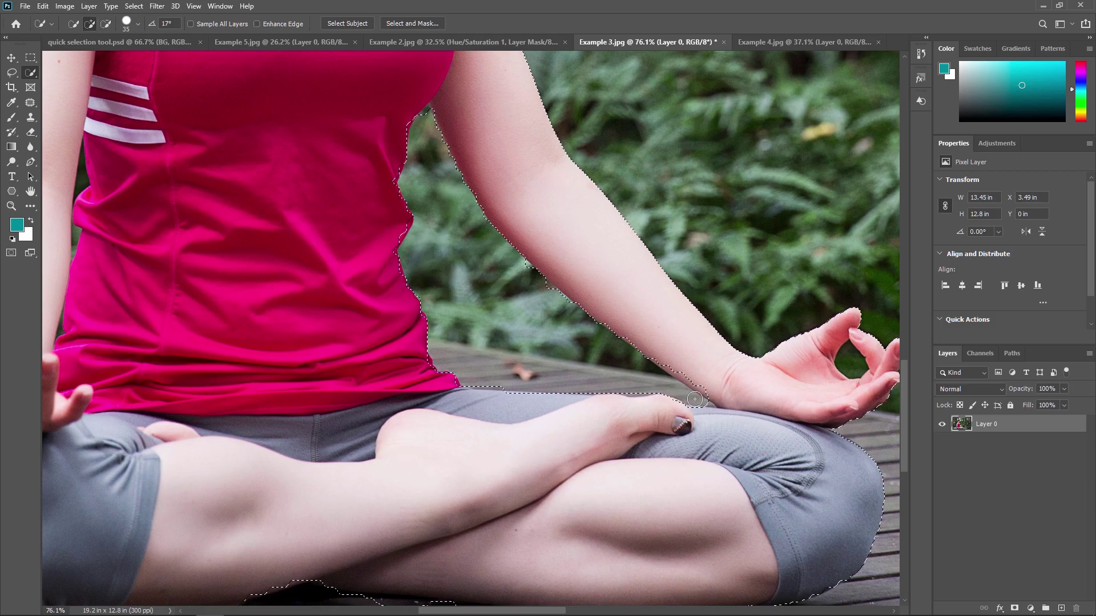
{"action": "scroll", "coordinate": [641, 380], "scroll_direction": "up", "scroll_amount": 3}
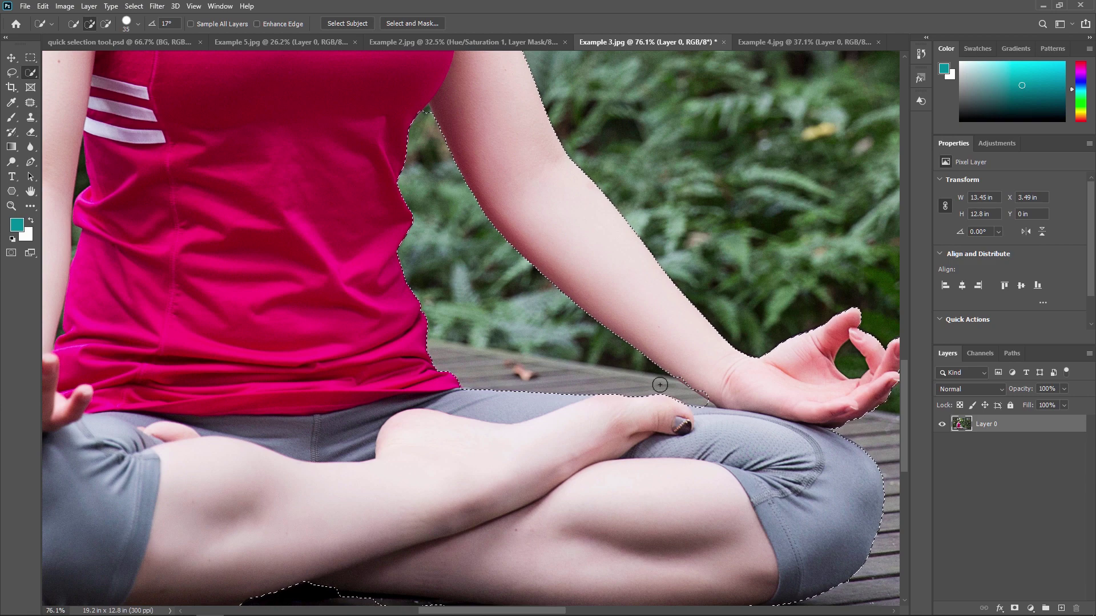
Step: Set the brush size to 7 px and subtract the narrow background gaps between her other arm and the pink top
{"action": "scroll", "coordinate": [571, 354], "scroll_direction": "left", "scroll_amount": 6}
{"action": "scroll", "coordinate": [437, 294], "scroll_direction": "up", "scroll_amount": 6, "text": "alt"}
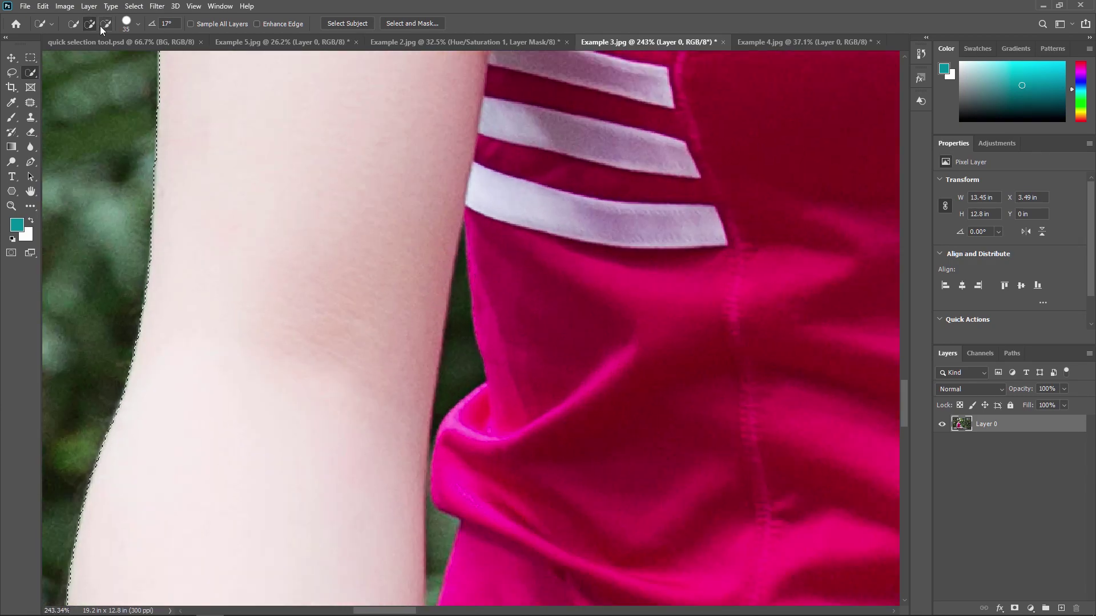
{"action": "left_click", "coordinate": [137, 23]}
{"action": "left_click_drag", "start_coordinate": [78, 60], "coordinate": [69, 59]}
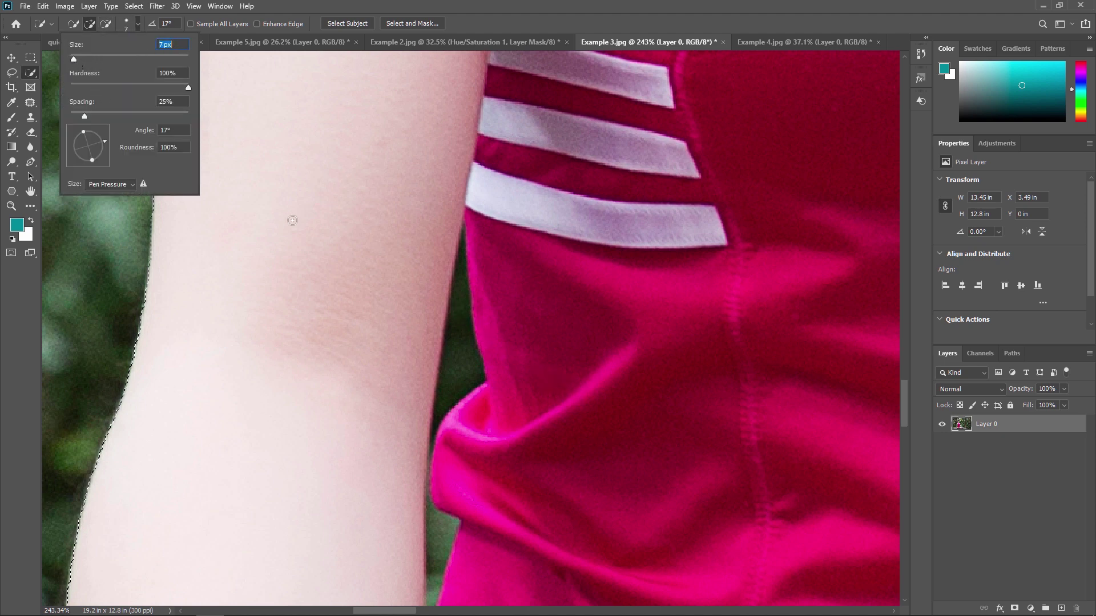
{"action": "left_click", "coordinate": [461, 249]}
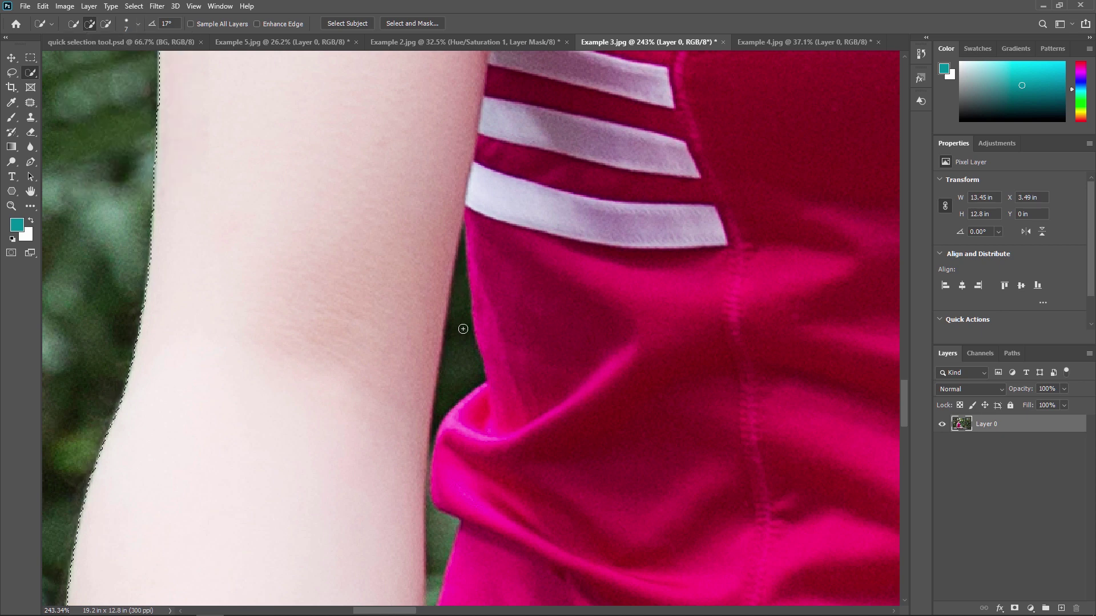
{"action": "key", "text": "alt"}
{"action": "mouse_move", "coordinate": [462, 294]}
{"action": "left_mouse_down"}
{"action": "mouse_move", "coordinate": [441, 401]}
{"action": "mouse_move", "coordinate": [470, 326]}
{"action": "mouse_move", "coordinate": [468, 266]}
{"action": "left_mouse_up"}
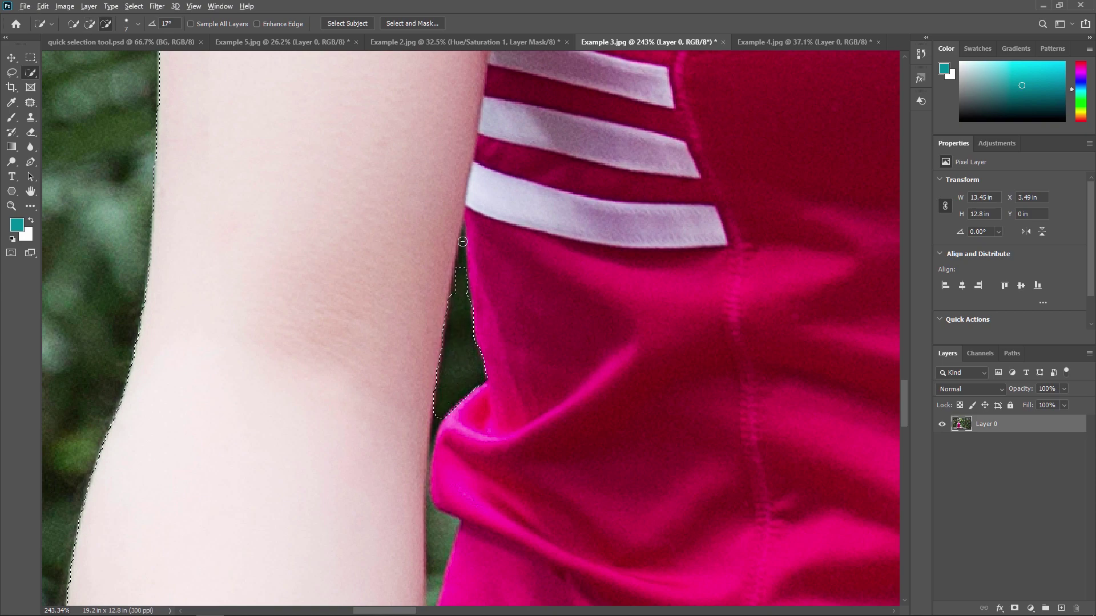
{"action": "left_click_drag", "start_coordinate": [471, 348], "coordinate": [460, 234]}
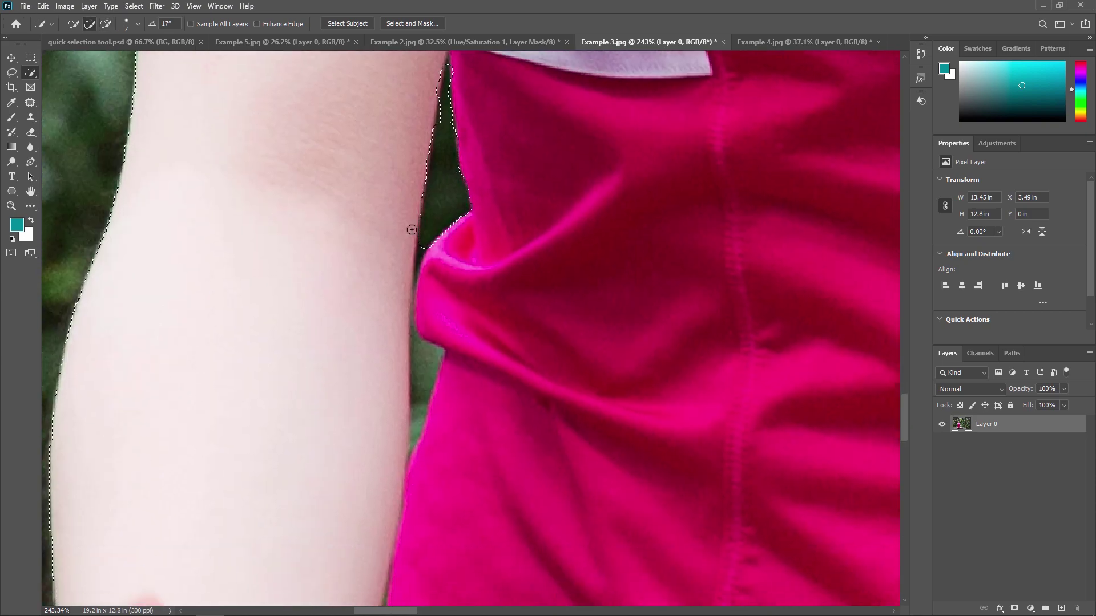
{"action": "left_click_drag", "start_coordinate": [425, 357], "coordinate": [417, 434]}
{"action": "left_click", "coordinate": [422, 394], "text": "alt"}
Step: Invert the selection and add a Hue/Saturation adjustment layer to the forest background with saturation at -100
{"action": "scroll", "coordinate": [500, 285], "scroll_direction": "down", "scroll_amount": 5}
{"action": "scroll", "coordinate": [500, 285], "scroll_direction": "down", "scroll_amount": 3}
{"action": "left_click_drag", "start_coordinate": [559, 222], "coordinate": [464, 309]}
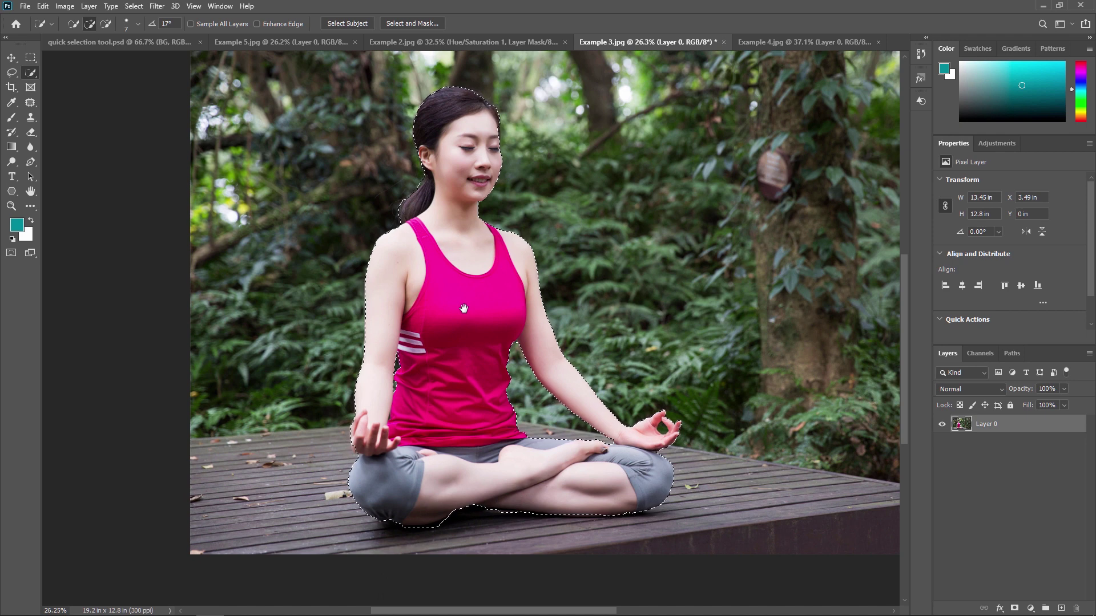
{"action": "key", "text": "shift+ctrl+i"}
{"action": "left_click", "coordinate": [1030, 608]}
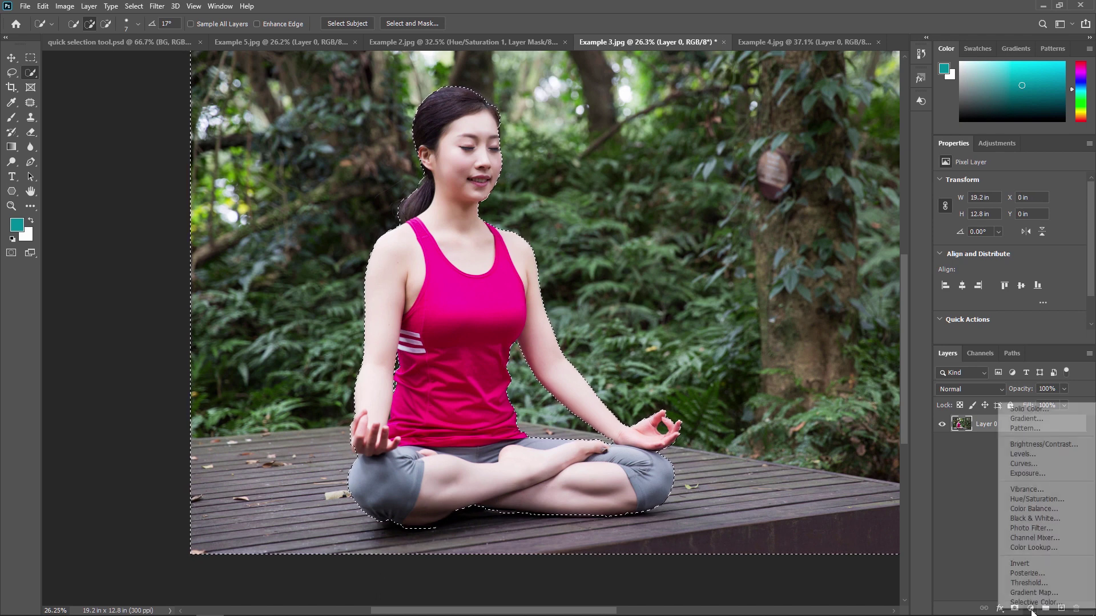
{"action": "left_click", "coordinate": [1037, 499]}
{"action": "left_click_drag", "start_coordinate": [1009, 252], "coordinate": [945, 254]}
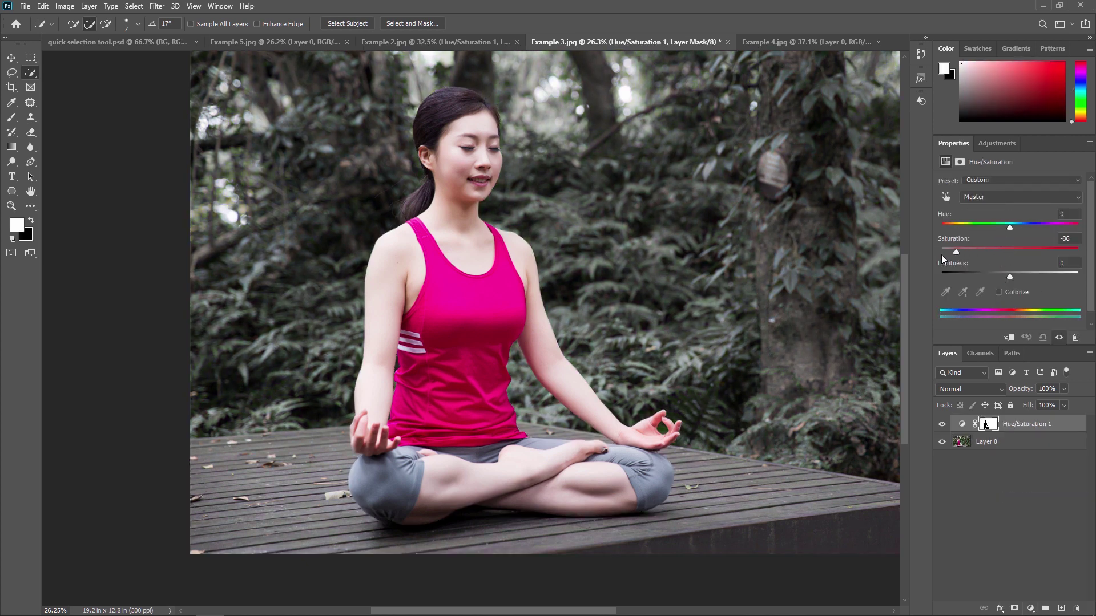
Step: Deselect the layer and compare the photo with and without the Hue/Saturation adjustment by toggling its visibility
{"action": "left_click", "coordinate": [11, 58]}
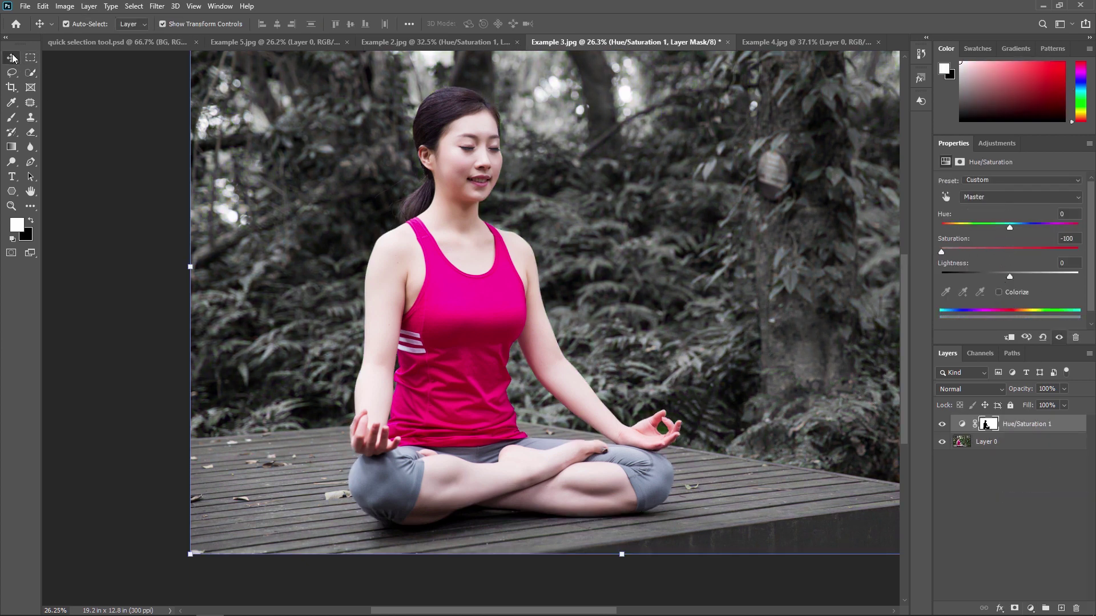
{"action": "scroll", "coordinate": [679, 392], "scroll_direction": "down", "scroll_amount": 2}
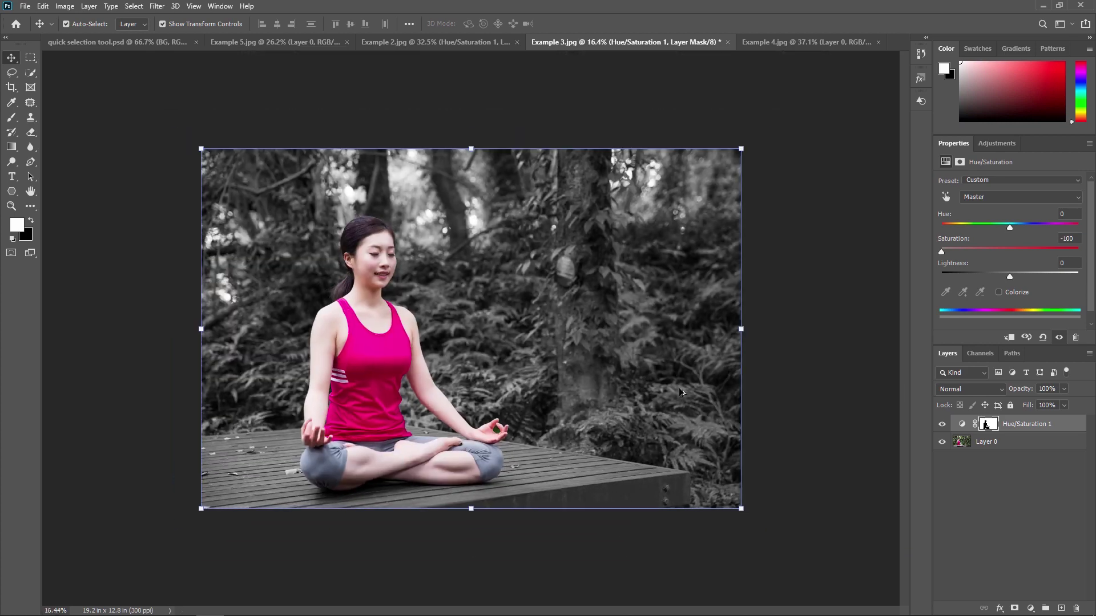
{"action": "left_click", "coordinate": [797, 406]}
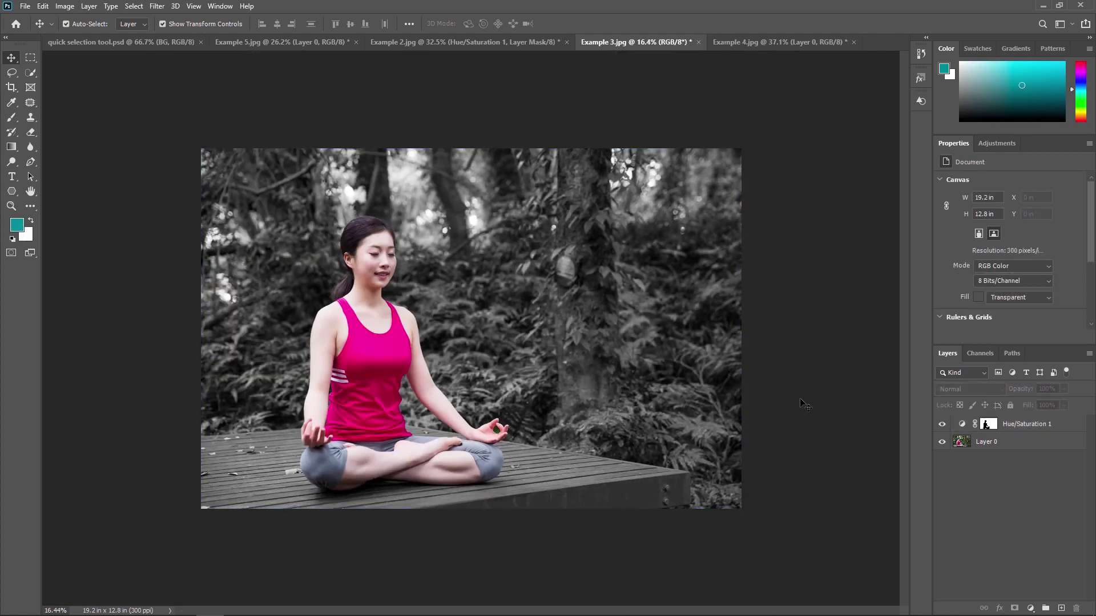
{"action": "left_click", "coordinate": [943, 426]}
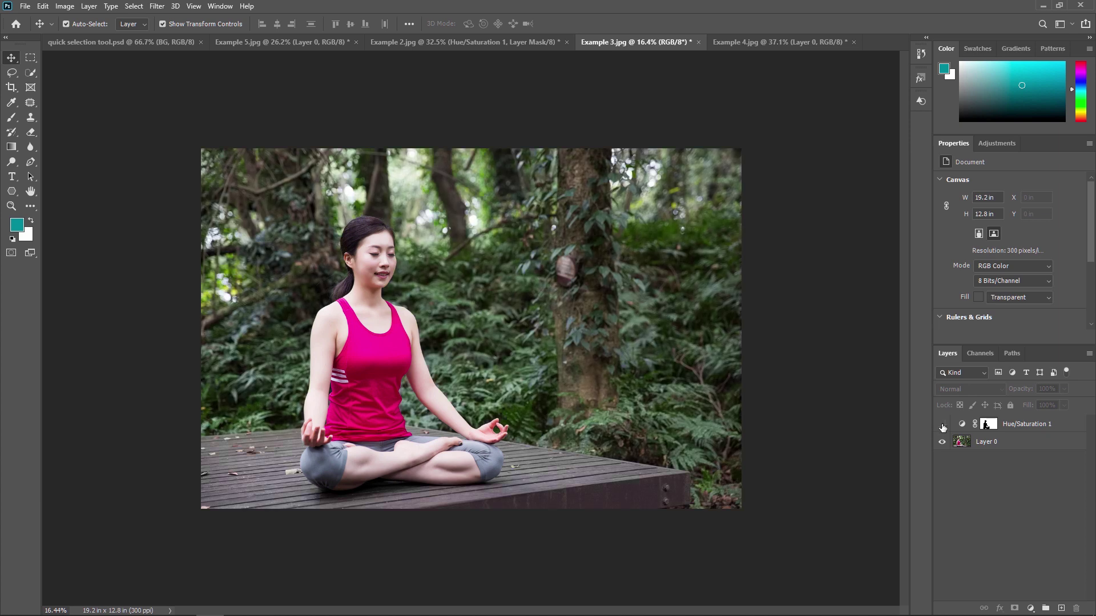
{"action": "left_click", "coordinate": [943, 426]}
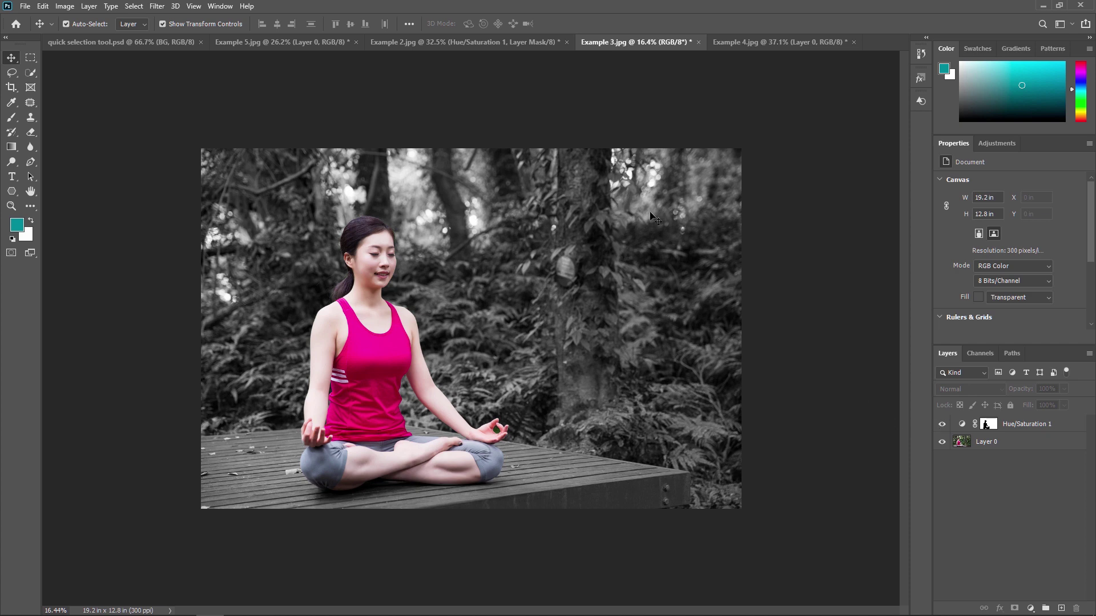
Step: In Example 4.jpg, select the woman's hair, face and white shirt with Quick Selection strokes using a 38 px brush
{"action": "left_click", "coordinate": [732, 42]}
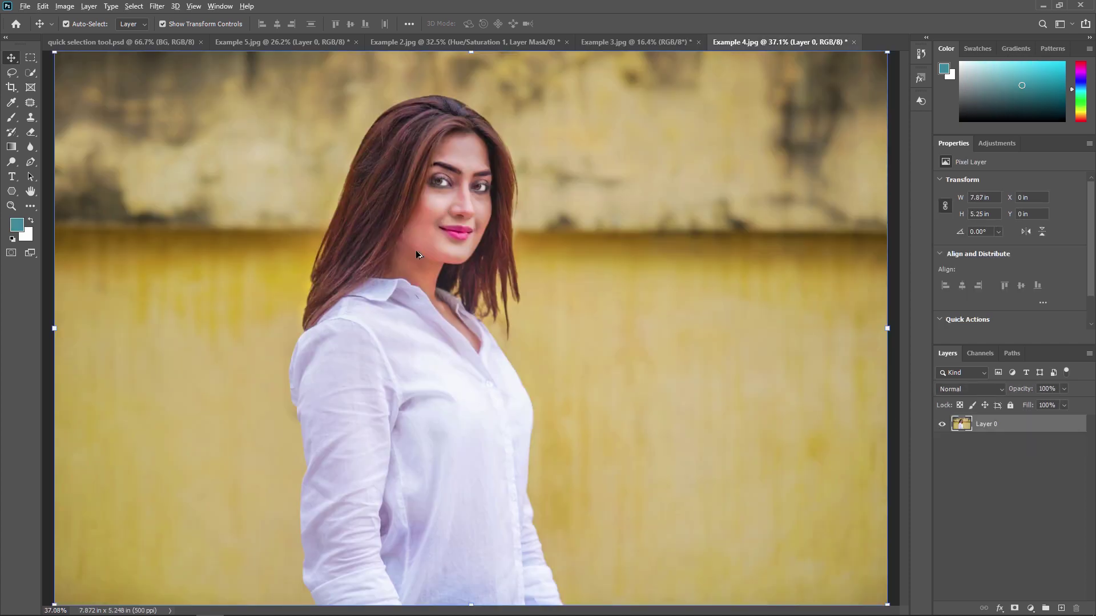
{"action": "scroll", "coordinate": [416, 250], "scroll_direction": "down", "scroll_amount": 2}
{"action": "scroll", "coordinate": [377, 247], "scroll_direction": "up", "scroll_amount": 1}
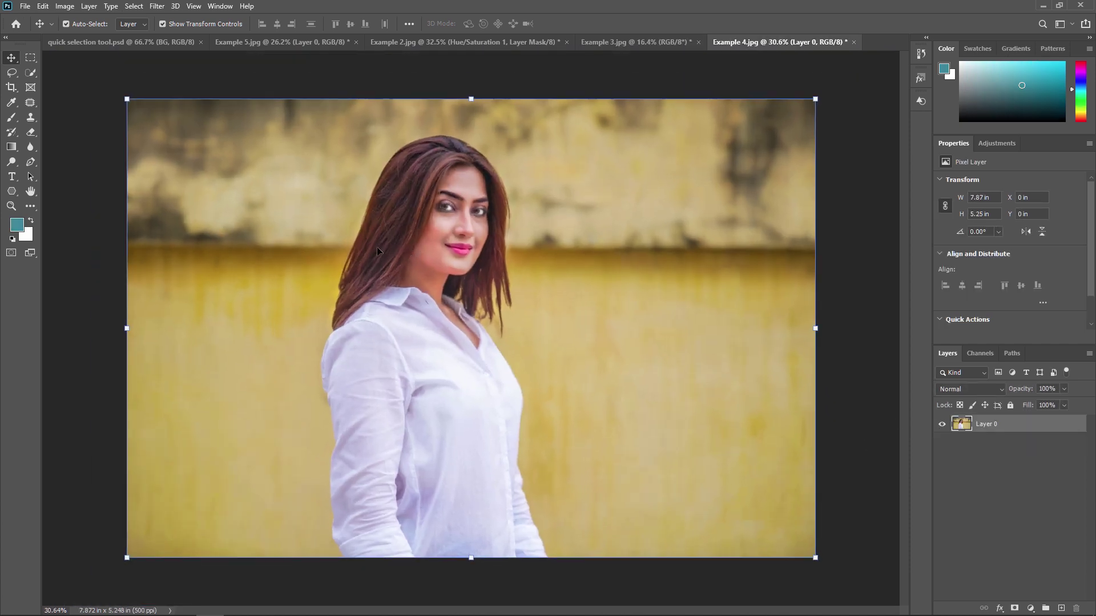
{"action": "left_click", "coordinate": [31, 73]}
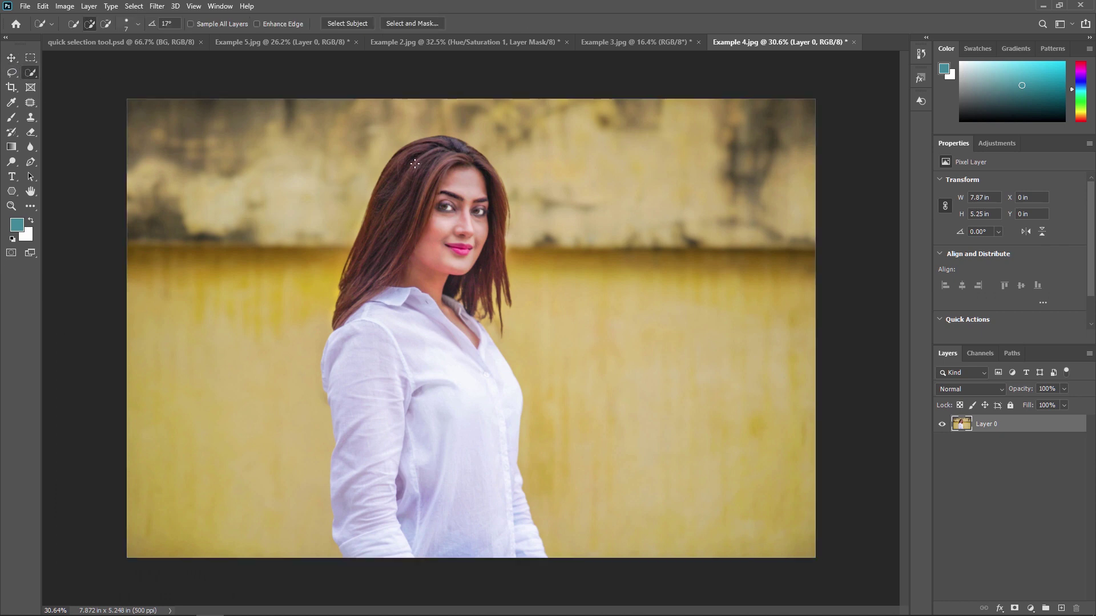
{"action": "left_click", "coordinate": [138, 24]}
{"action": "left_click_drag", "start_coordinate": [73, 59], "coordinate": [99, 63]}
{"action": "mouse_move", "coordinate": [422, 166]}
{"action": "left_mouse_down"}
{"action": "mouse_move", "coordinate": [387, 225]}
{"action": "mouse_move", "coordinate": [377, 438]}
{"action": "mouse_move", "coordinate": [389, 498]}
{"action": "left_mouse_up"}
{"action": "left_click_drag", "start_coordinate": [480, 157], "coordinate": [493, 237]}
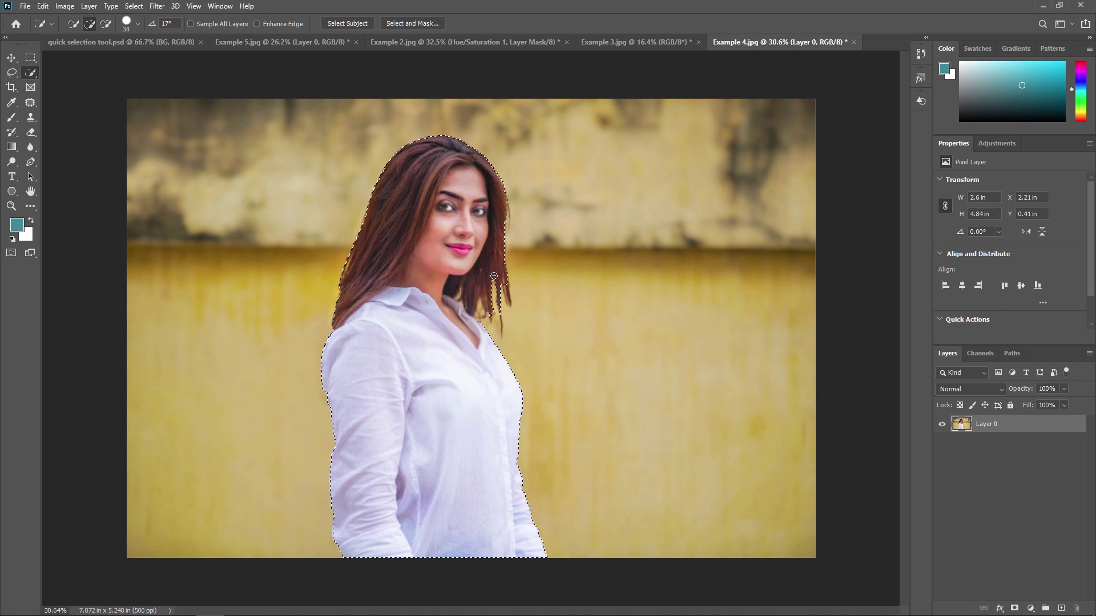
Step: Reduce the brush to 9 px and add the loose hair strands hanging above the woman's shirt to the selection
{"action": "scroll", "coordinate": [505, 292], "scroll_direction": "up", "scroll_amount": 5}
{"action": "scroll", "coordinate": [507, 288], "scroll_direction": "up", "scroll_amount": 4}
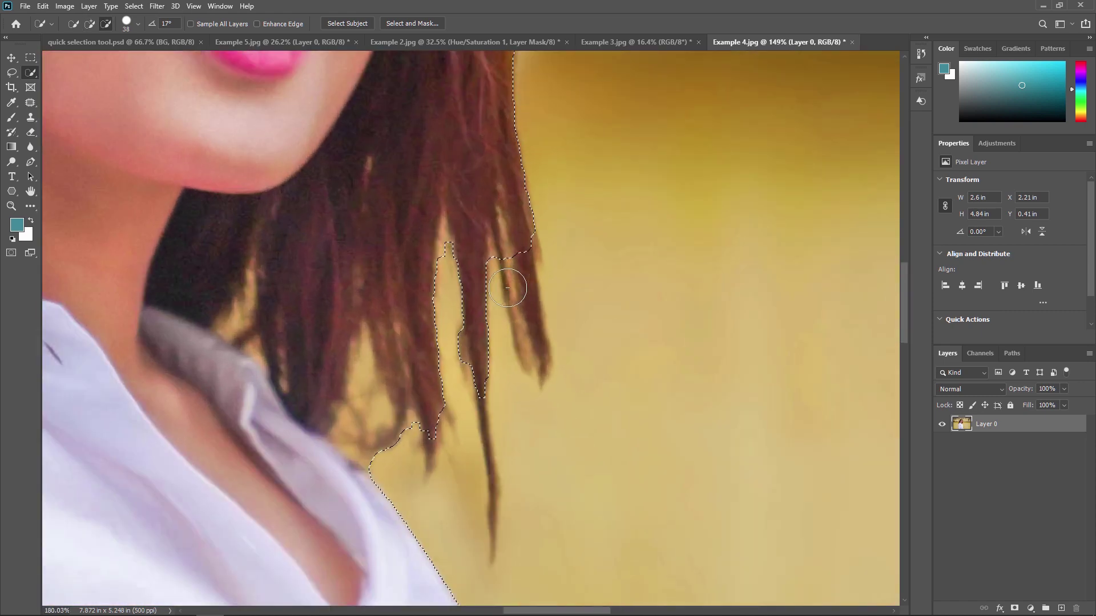
{"action": "key", "text": "bracketleft"}
{"action": "key", "text": "bracketleft"}
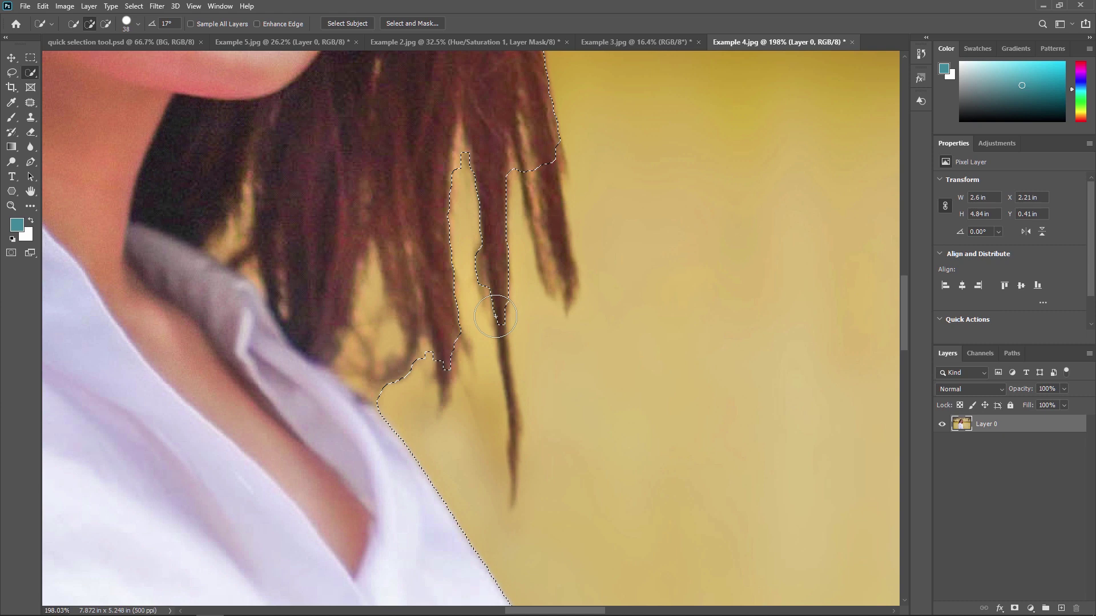
{"action": "key", "text": "bracketleft"}
{"action": "key", "text": "bracketleft"}
{"action": "key", "text": "bracketleft"}
{"action": "left_click_drag", "start_coordinate": [499, 319], "coordinate": [502, 334]}
{"action": "left_click_drag", "start_coordinate": [510, 405], "coordinate": [509, 496]}
{"action": "mouse_move", "coordinate": [539, 166]}
{"action": "left_mouse_down"}
{"action": "mouse_move", "coordinate": [551, 263]}
{"action": "mouse_move", "coordinate": [568, 294]}
{"action": "left_mouse_up"}
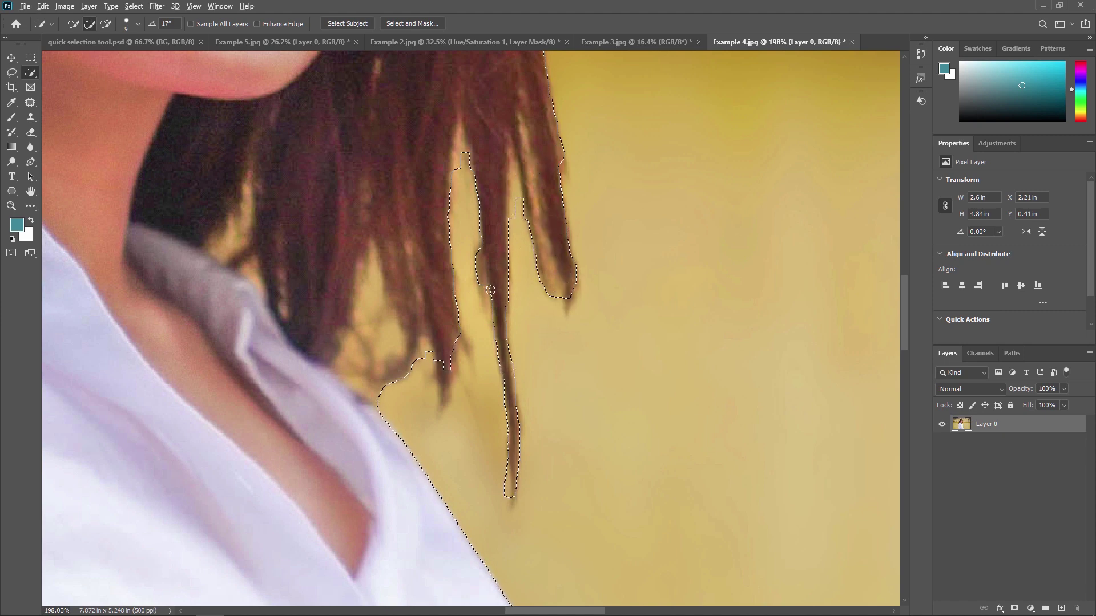
{"action": "scroll", "coordinate": [491, 291], "scroll_direction": "down", "scroll_amount": 3}
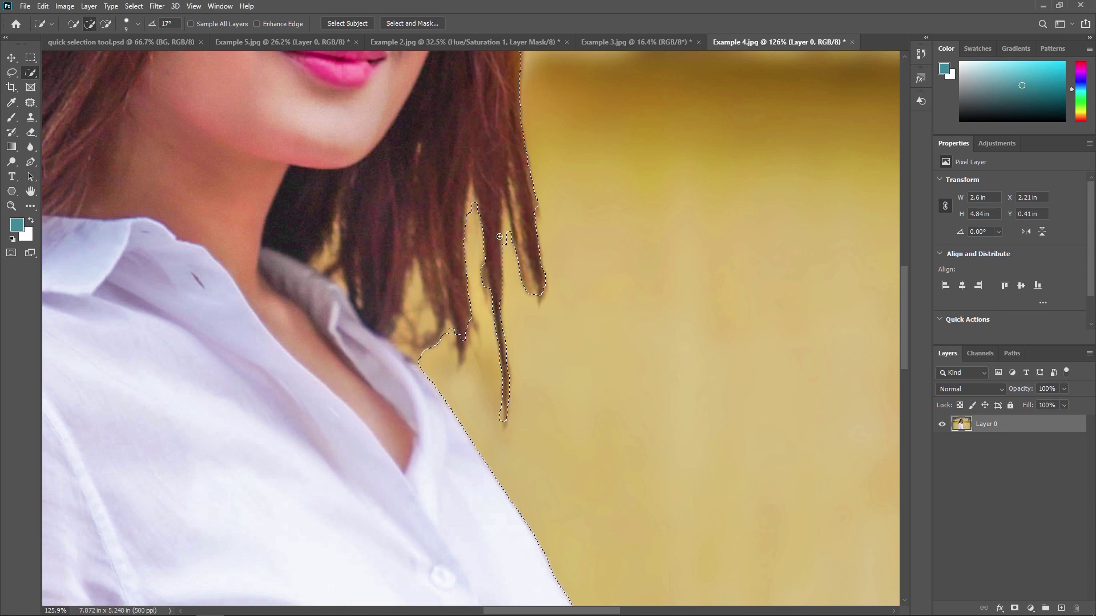
Step: Invert the selection around the woman and add a Hue/Saturation adjustment layer to the yellow wall with saturation at -100
{"action": "scroll", "coordinate": [494, 227], "scroll_direction": "down", "scroll_amount": 5}
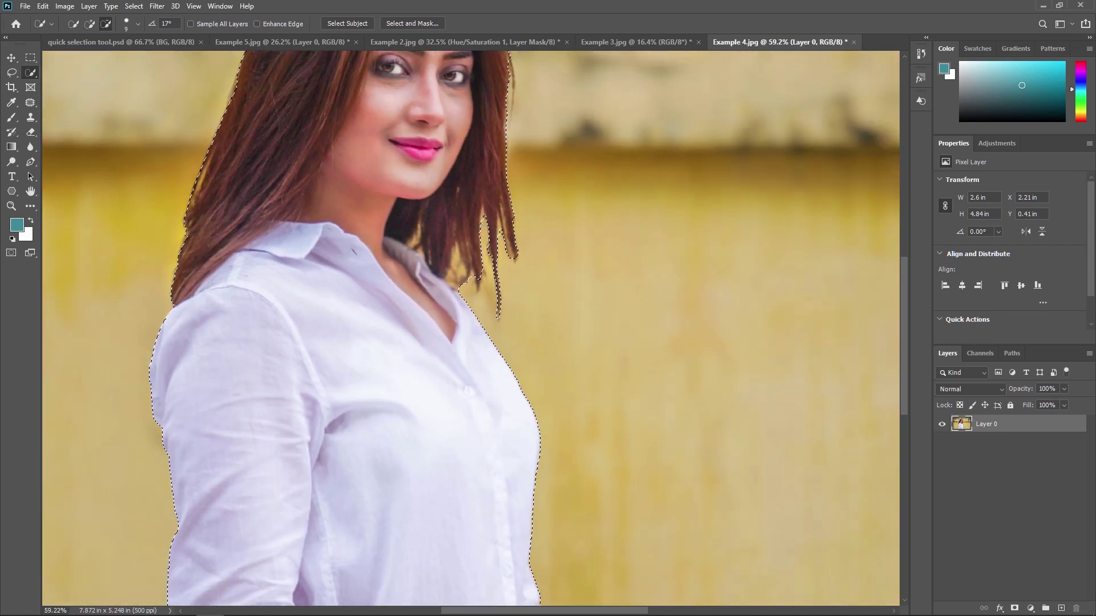
{"action": "scroll", "coordinate": [436, 255], "scroll_direction": "down", "scroll_amount": 1}
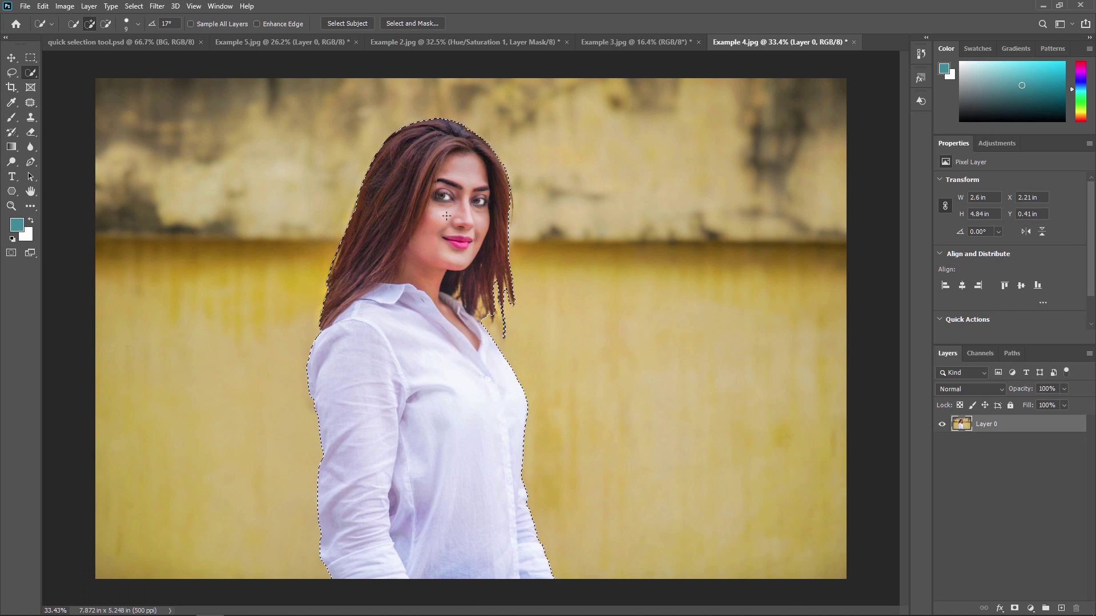
{"action": "key", "text": "ctrl+shift+i"}
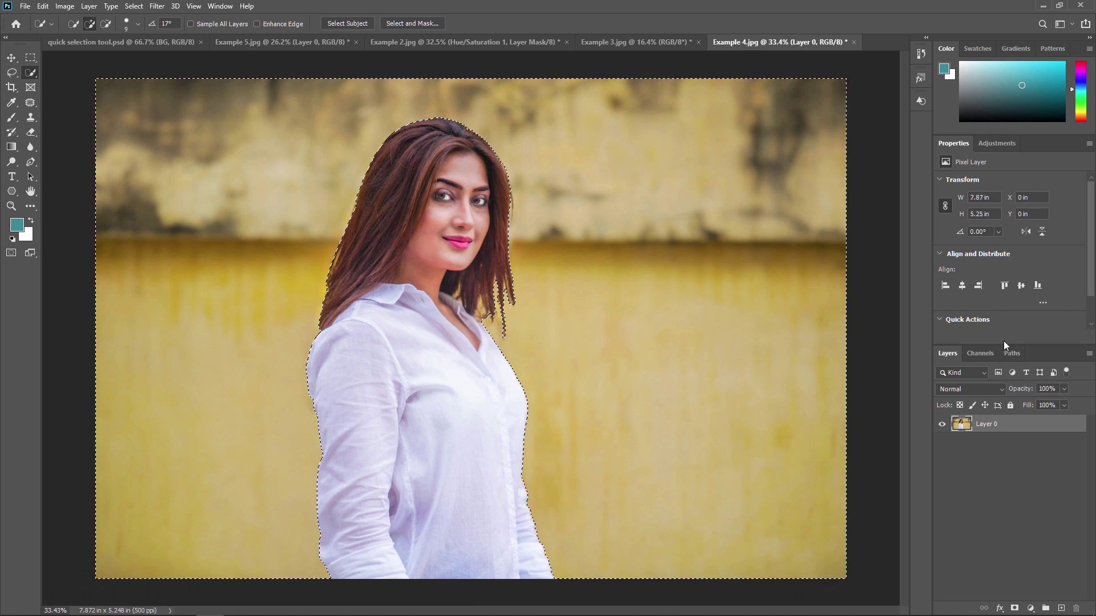
{"action": "left_click", "coordinate": [1032, 609]}
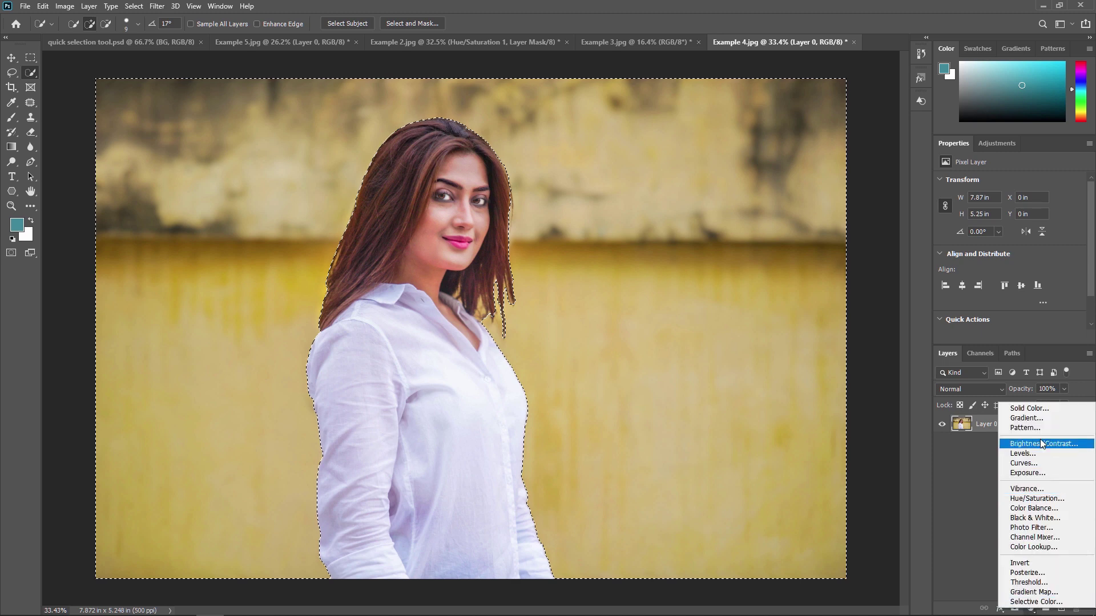
{"action": "left_click", "coordinate": [1037, 499]}
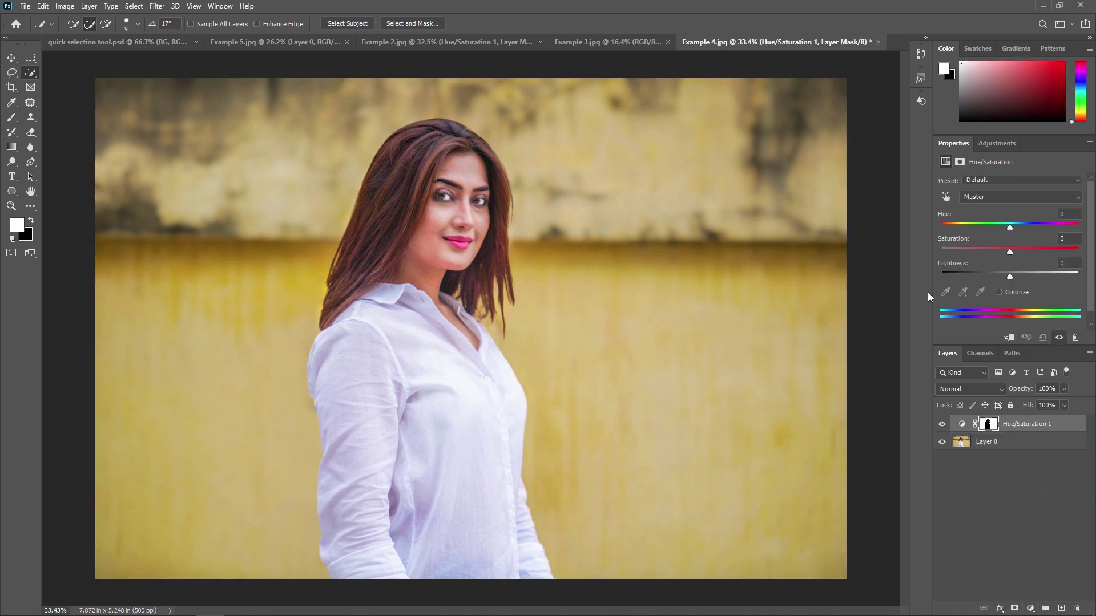
{"action": "left_click_drag", "start_coordinate": [977, 251], "coordinate": [941, 252]}
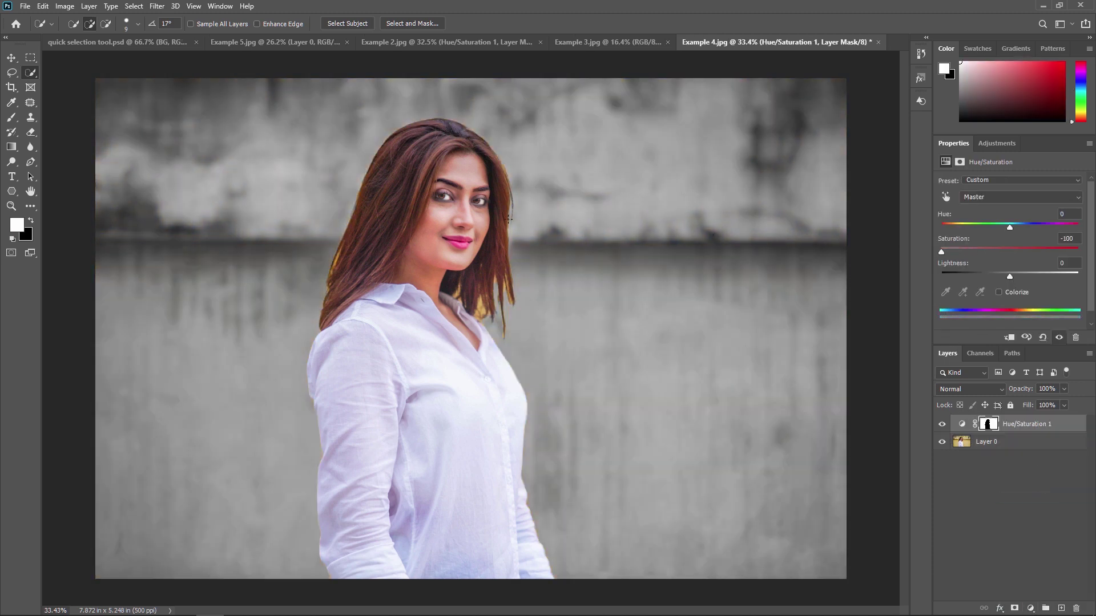
Step: Compare the woman's photo with and without the Hue/Saturation adjustment by toggling its visibility, and inspect the hair edges up close
{"action": "left_click", "coordinate": [943, 425]}
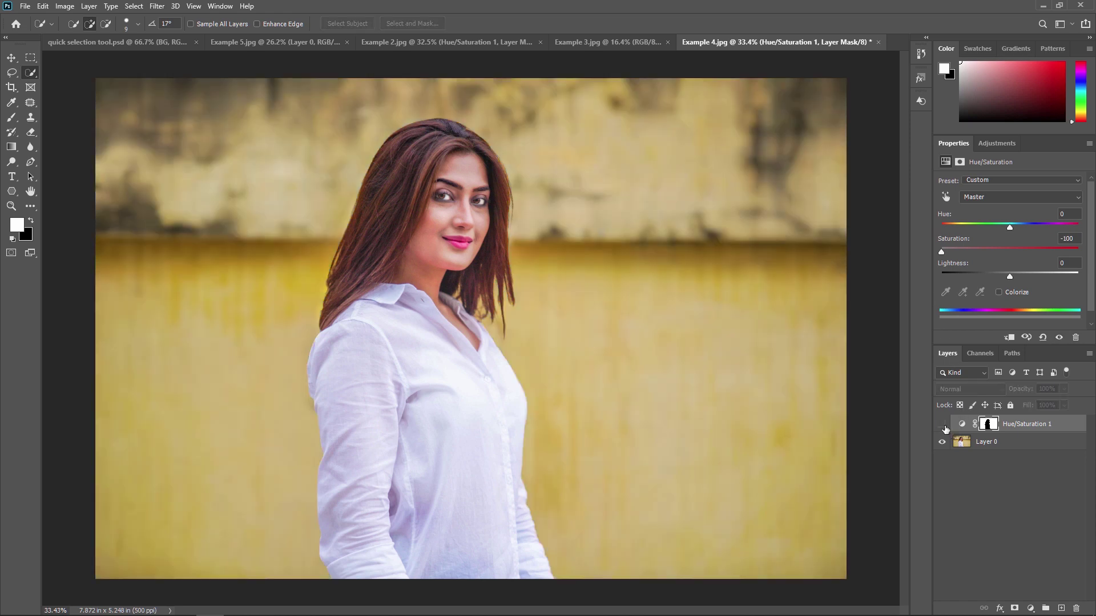
{"action": "left_click", "coordinate": [944, 425]}
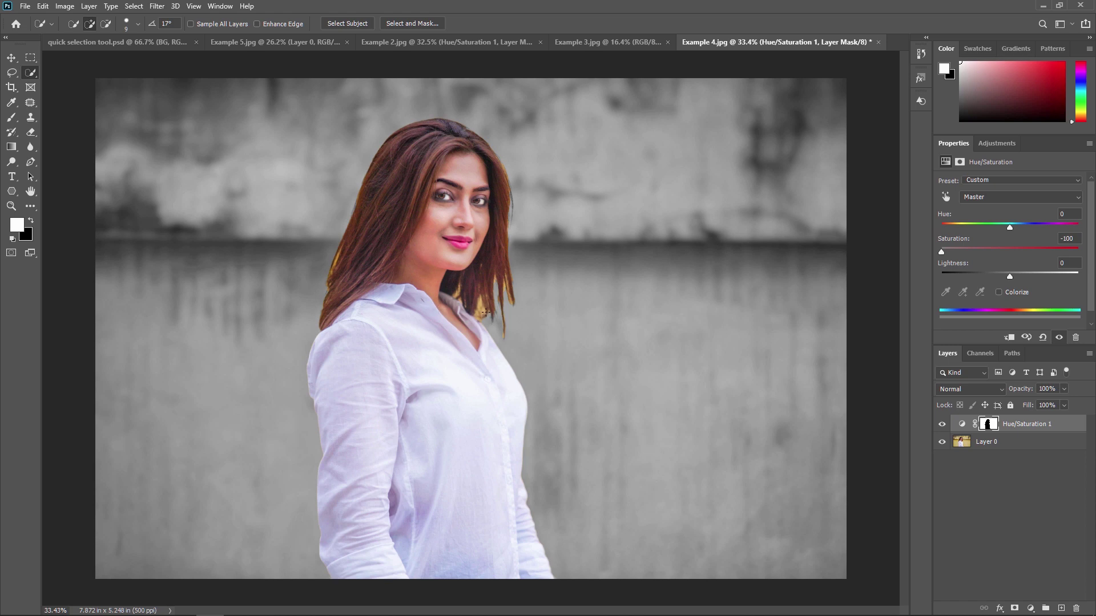
{"action": "scroll", "coordinate": [484, 312], "scroll_direction": "up", "scroll_amount": 3}
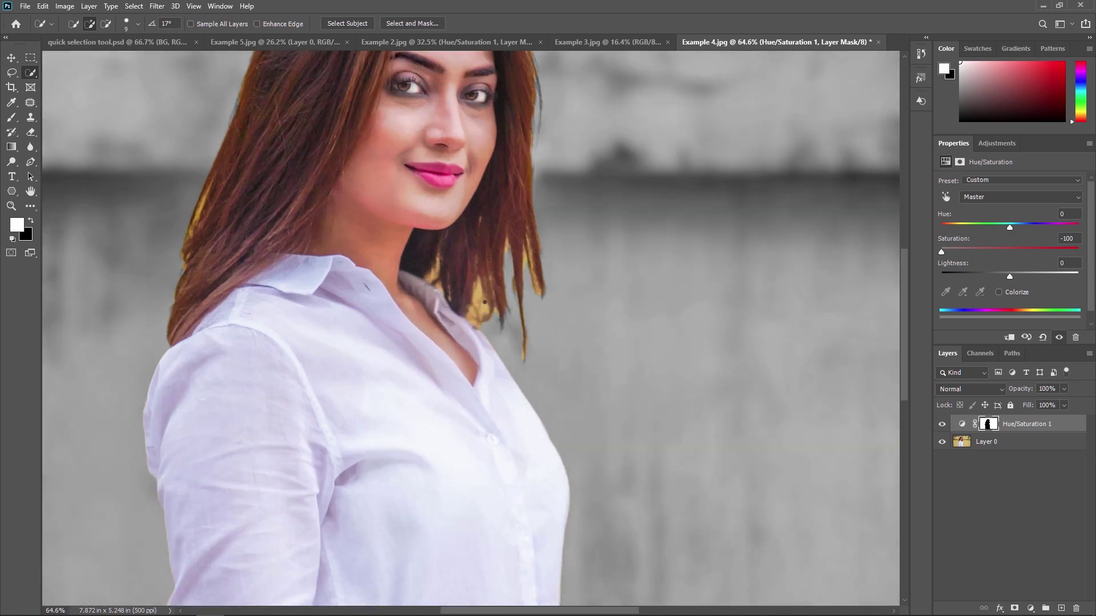
{"action": "scroll", "coordinate": [485, 302], "scroll_direction": "down", "scroll_amount": 3}
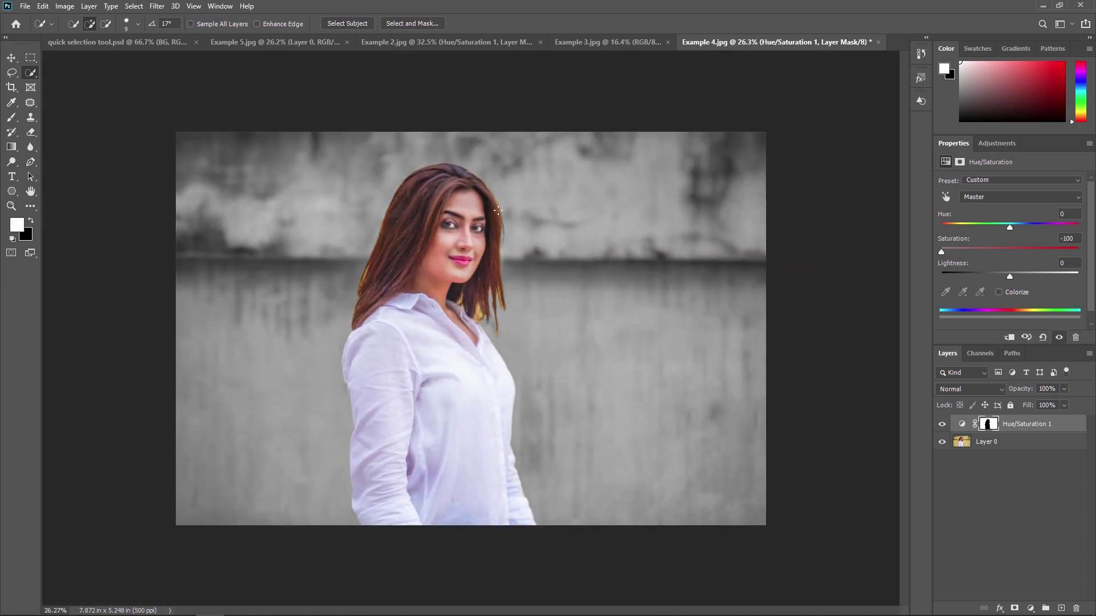